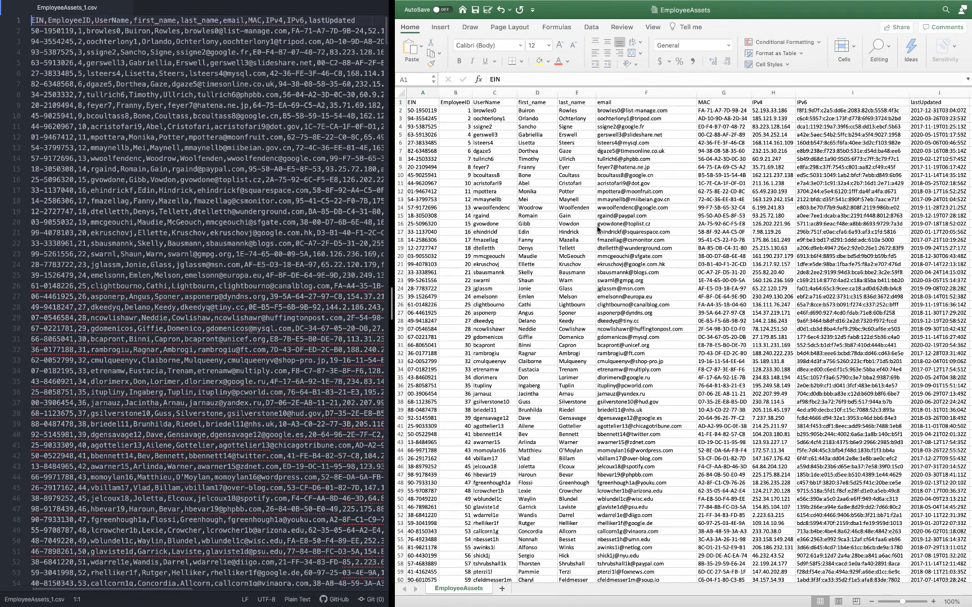
# - Switch to Infor ION Desk and start adding a new object schema in the Data Catalog
pyautogui.hotkey('ctrl', 'Right')
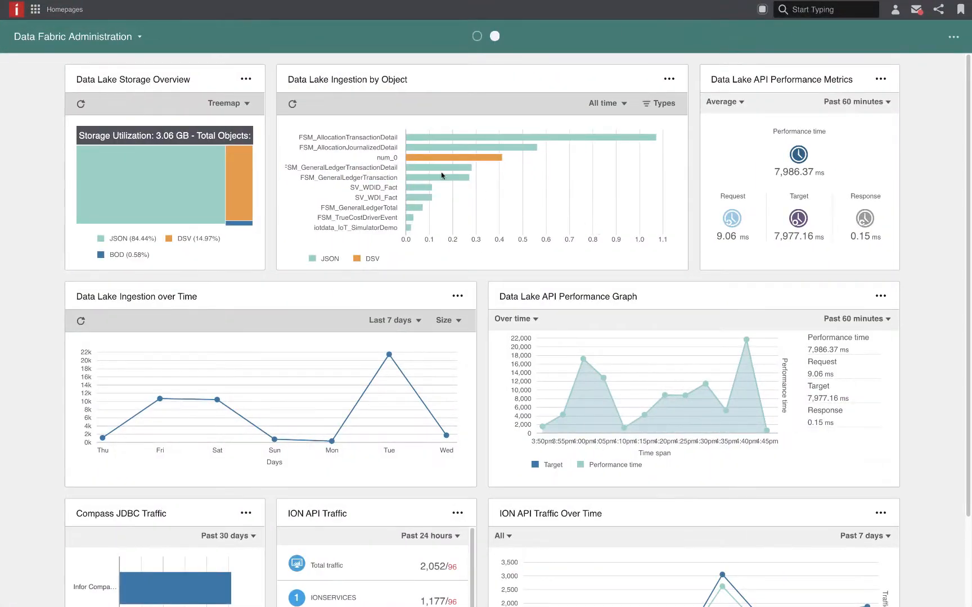
pyautogui.click(35, 9)
pyautogui.click(167, 63)
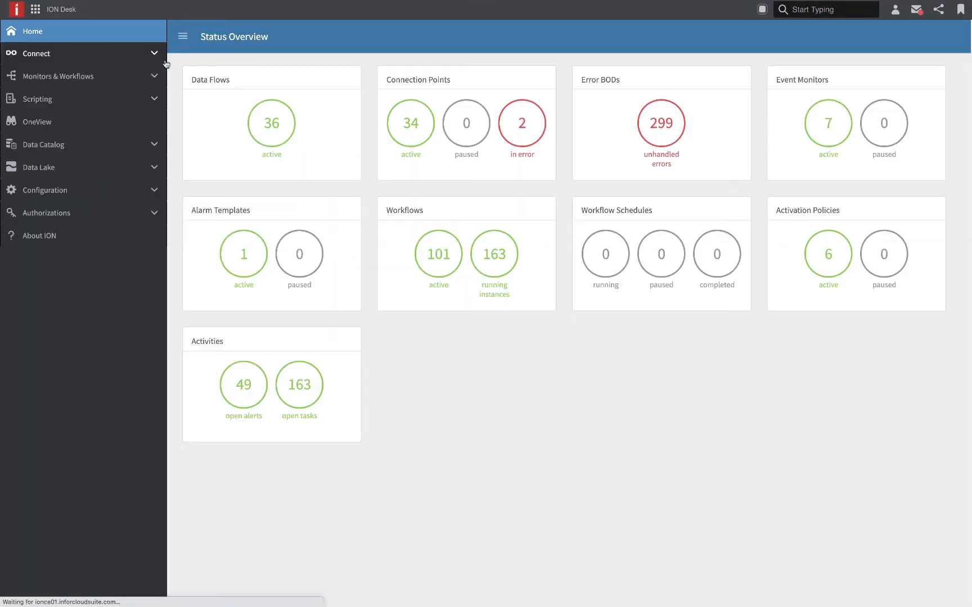
pyautogui.click(144, 149)
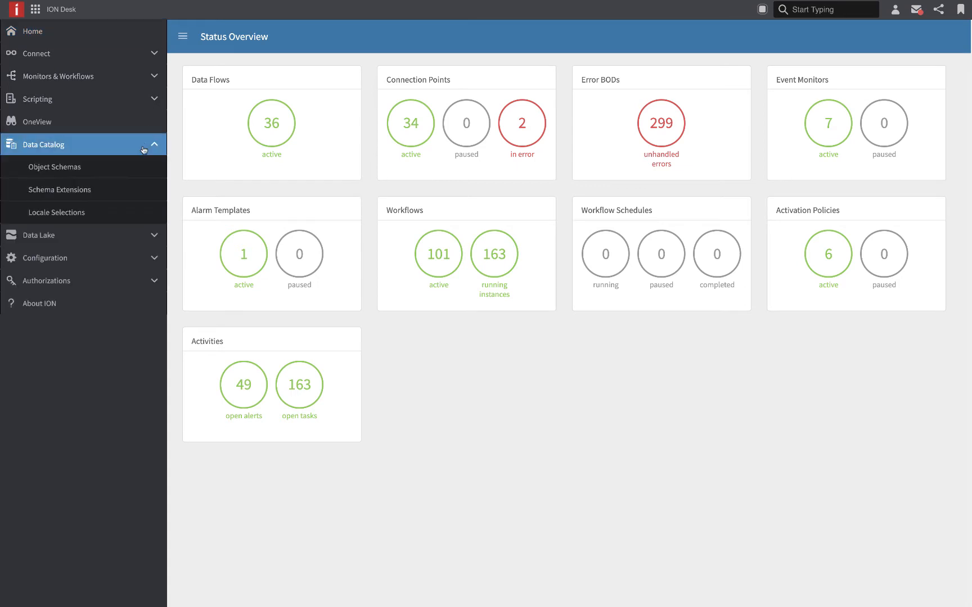
pyautogui.click(134, 164)
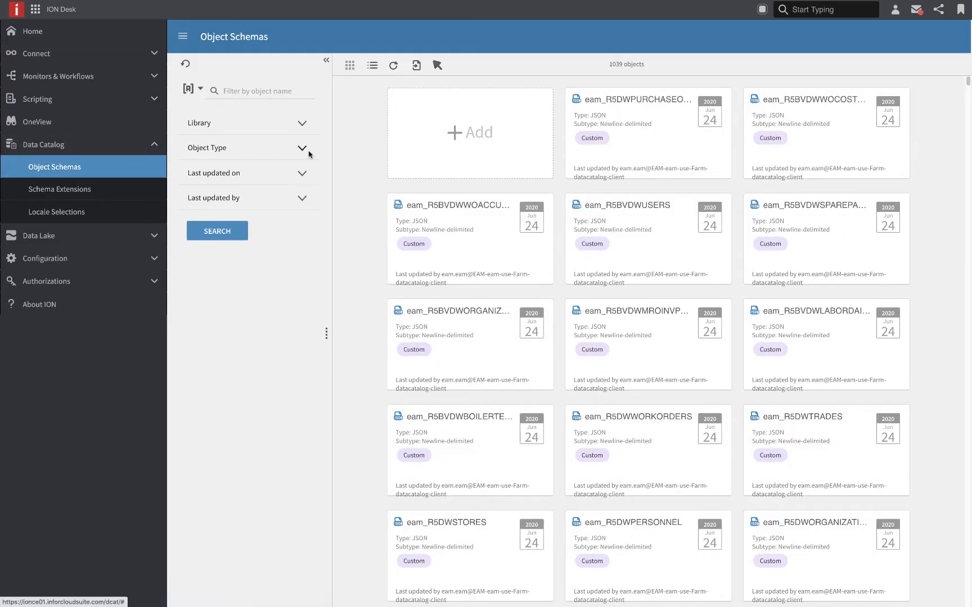
pyautogui.click(403, 147)
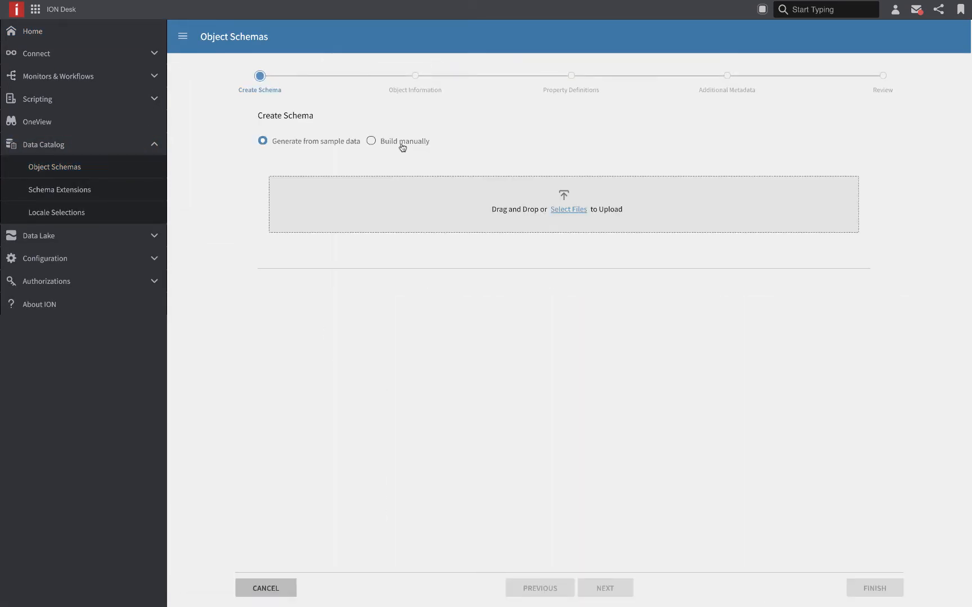
# - Upload EmployeeAssets_1.csv as the sample data for generating the schema and proceed to the object information
pyautogui.click(568, 210)
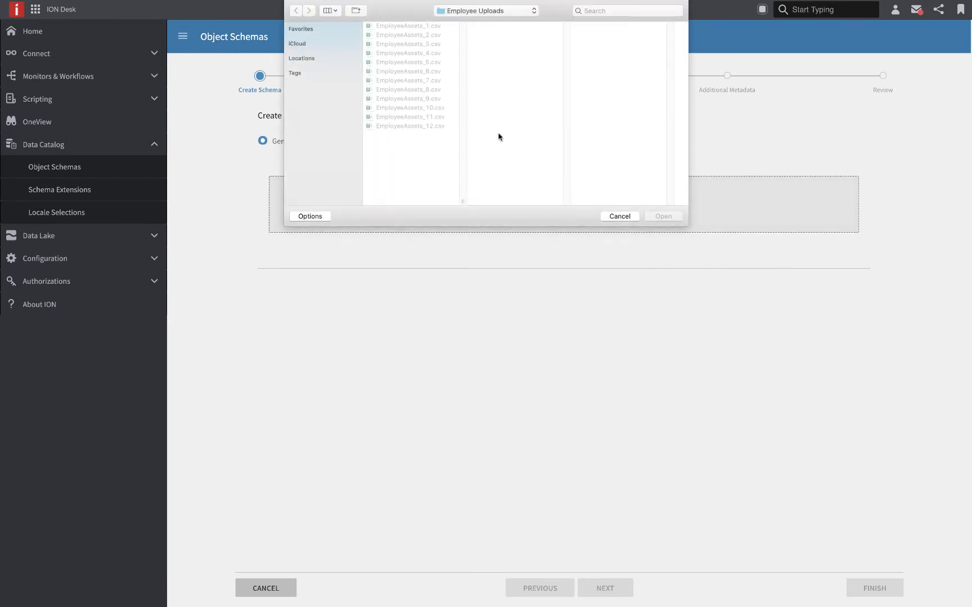
pyautogui.click(427, 26)
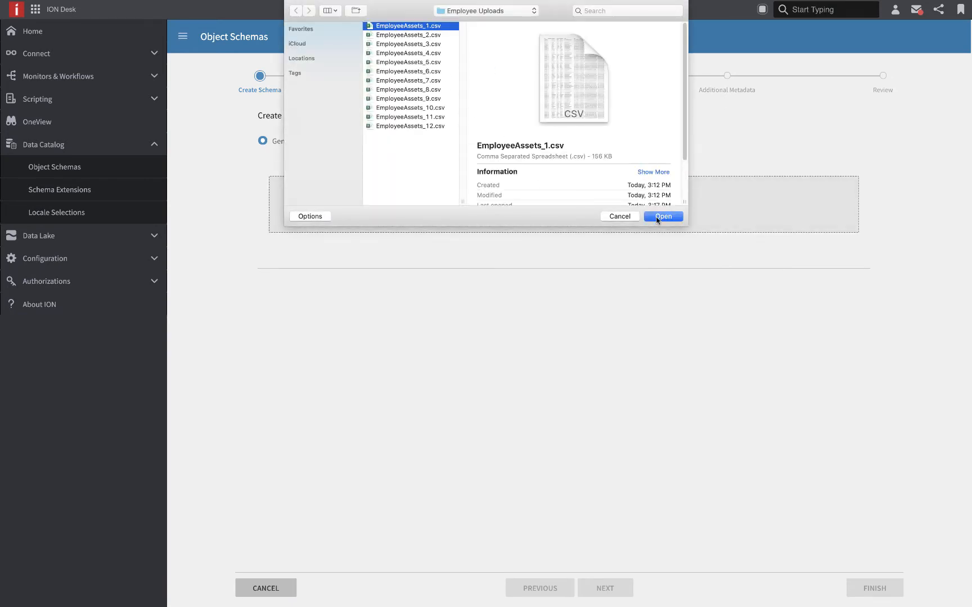
pyautogui.click(661, 216)
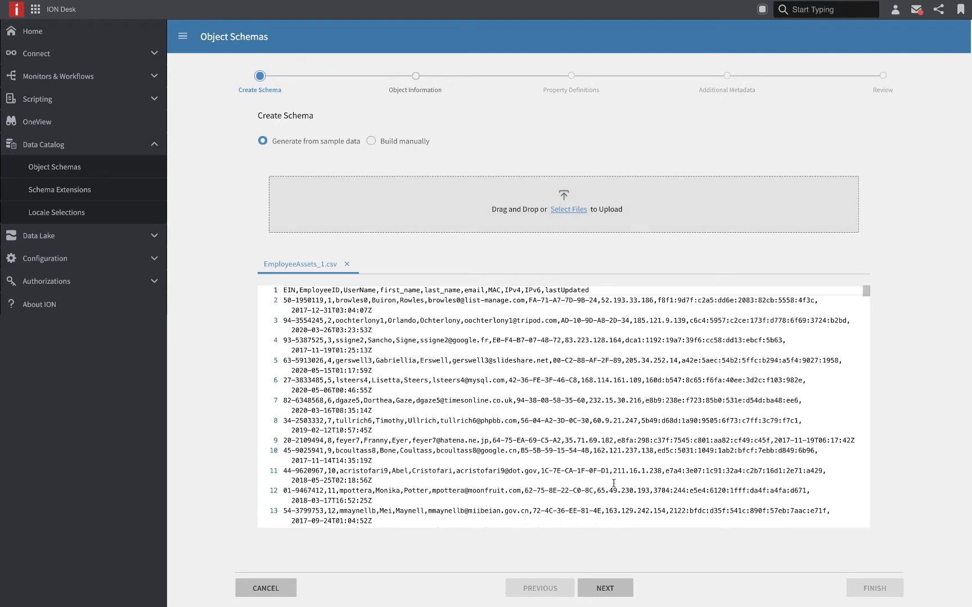
pyautogui.click(617, 588)
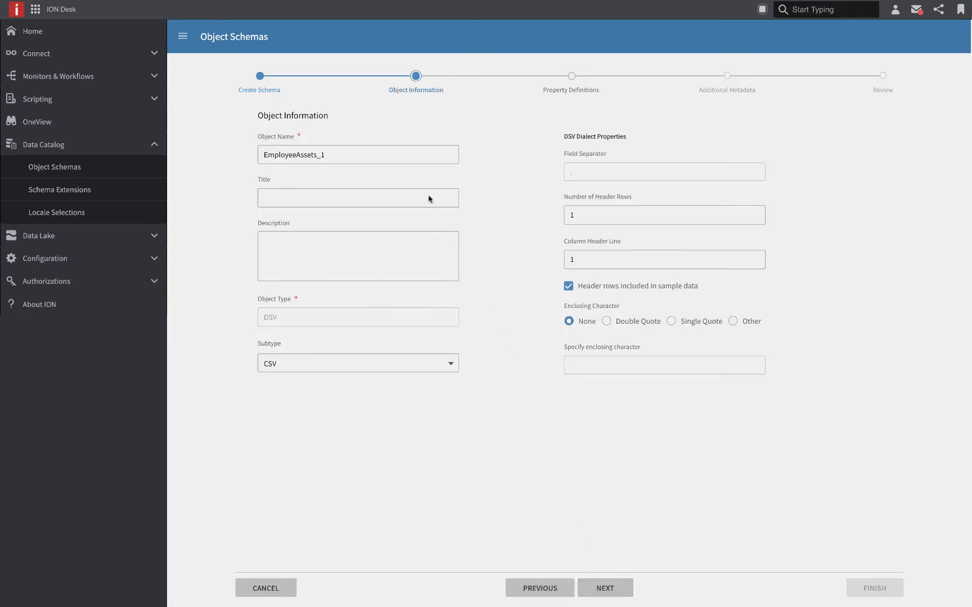
# - Rename the object as EmployeeAssets, keep the CSV subtype, and proceed to the property definitions
pyautogui.click(422, 154)
pyautogui.press('BackSpace')
pyautogui.press('BackSpace')
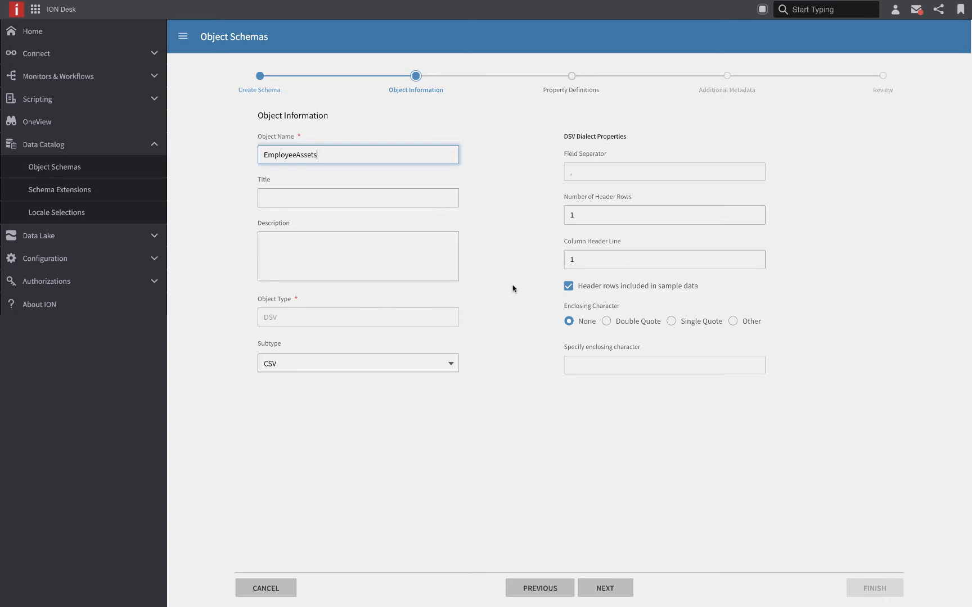
pyautogui.click(453, 365)
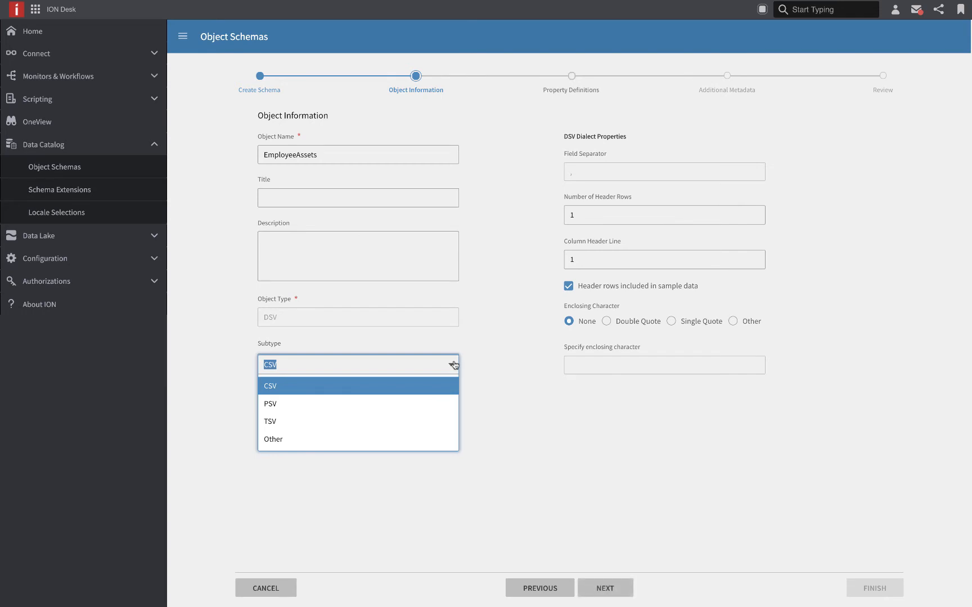
pyautogui.click(482, 359)
pyautogui.click(609, 589)
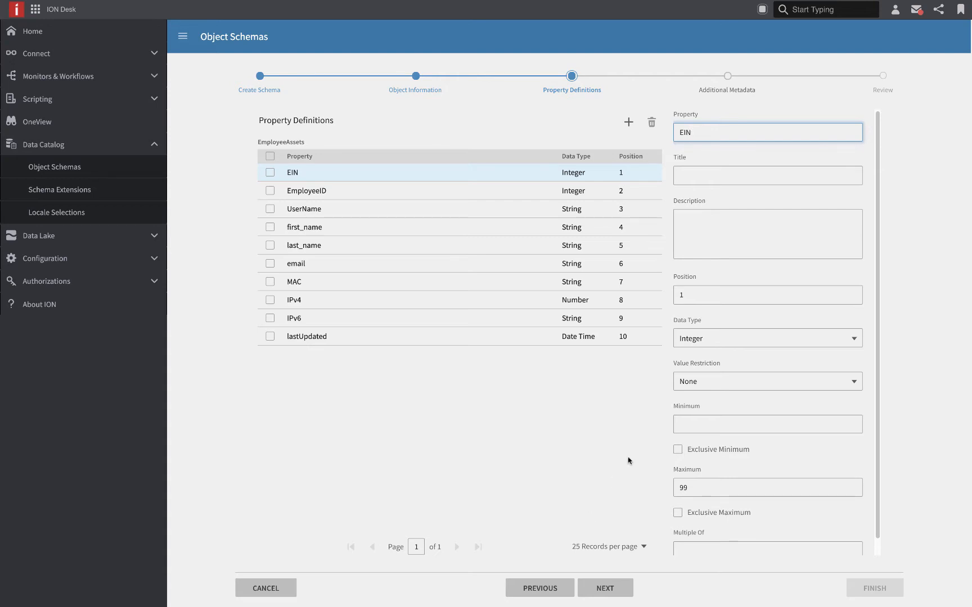
# - Give the EIN property the title "Employee ID Number"
pyautogui.click(706, 174)
pyautogui.write('Empl')
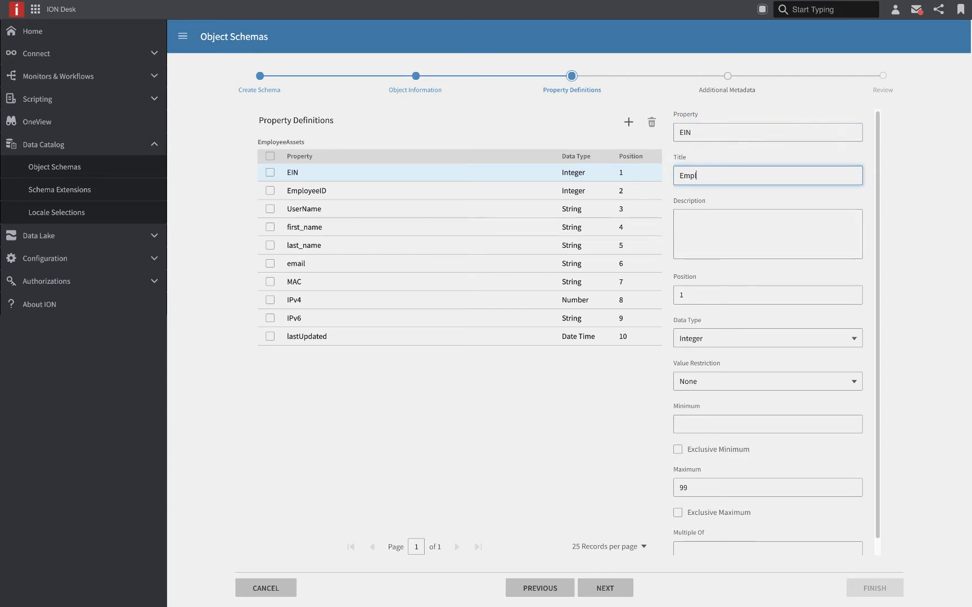
pyautogui.write('oyee ID Number')
# - Set the data type of the EmployeeID property to String
pyautogui.click(318, 194)
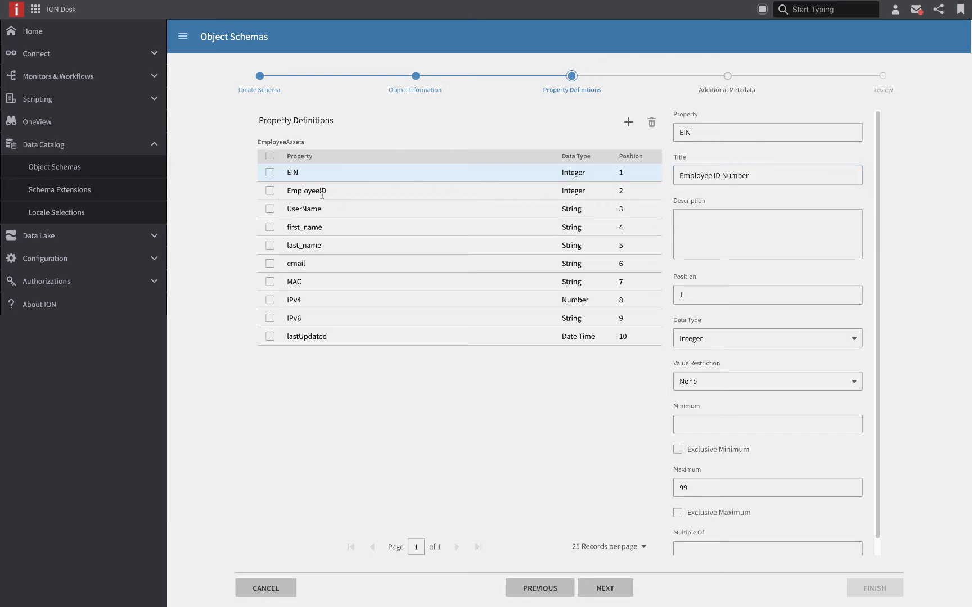
pyautogui.click(288, 191)
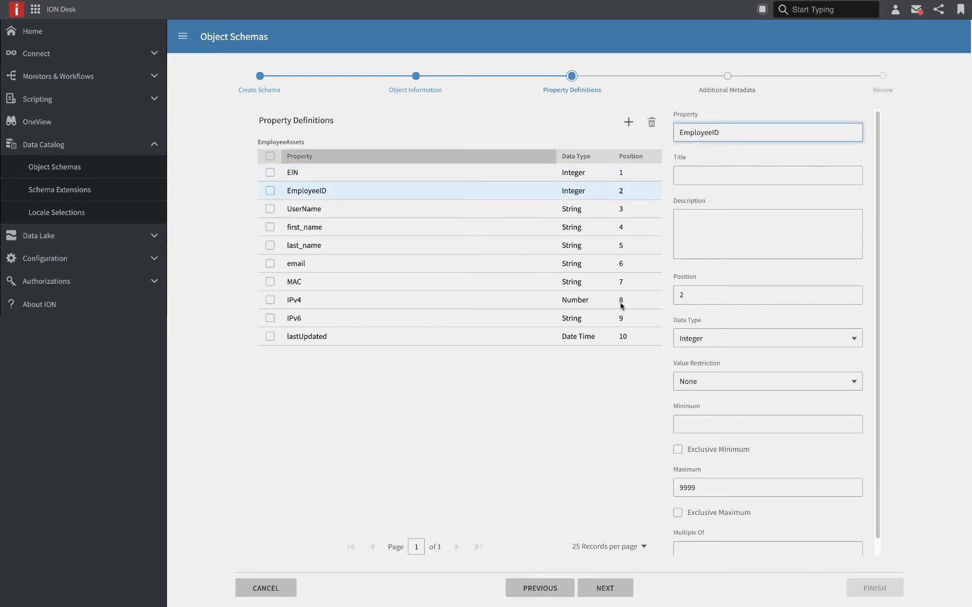
pyautogui.click(707, 339)
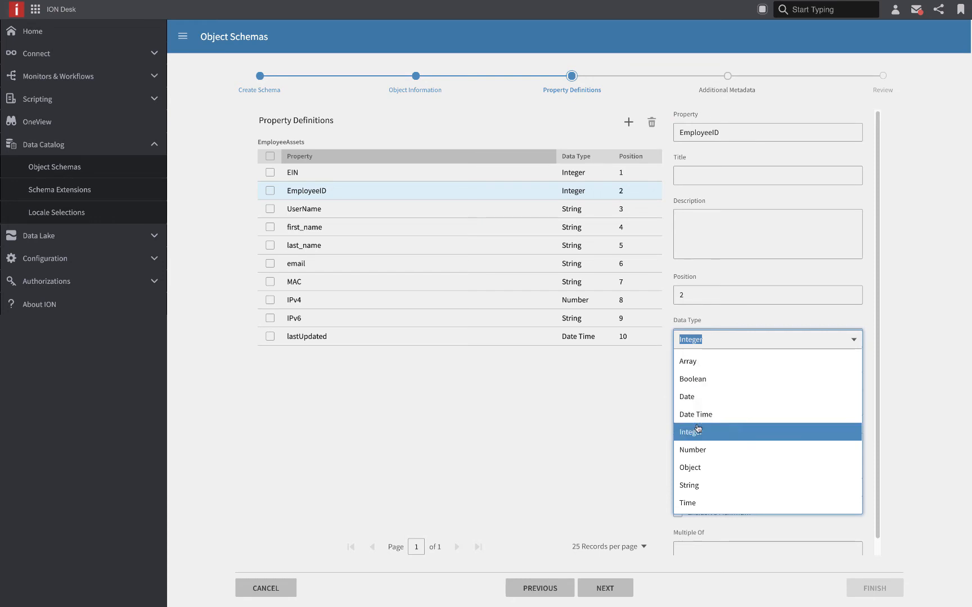
pyautogui.click(696, 485)
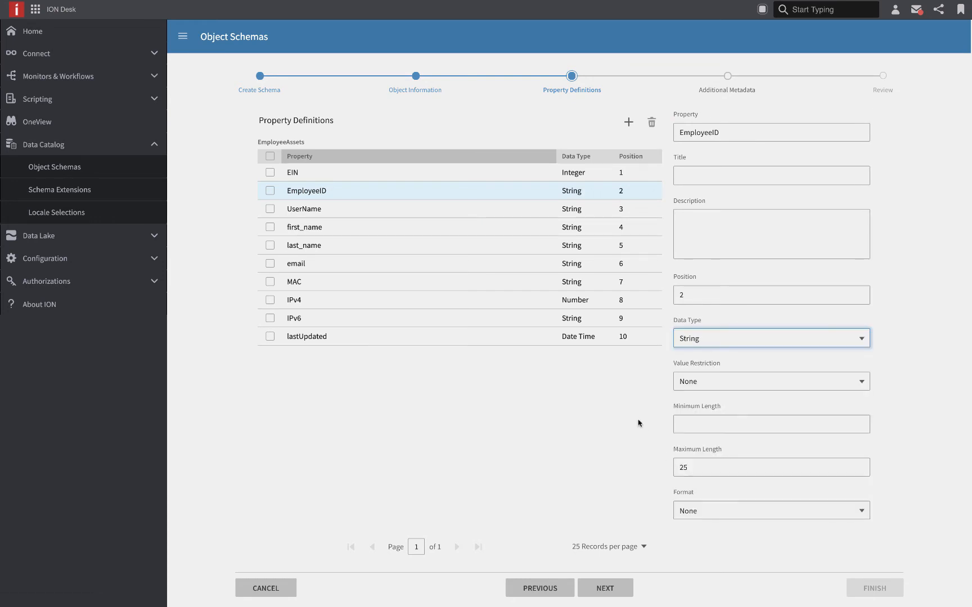
# - Set the data type of the IPv4 property to String and proceed to the additional metadata
pyautogui.click(405, 302)
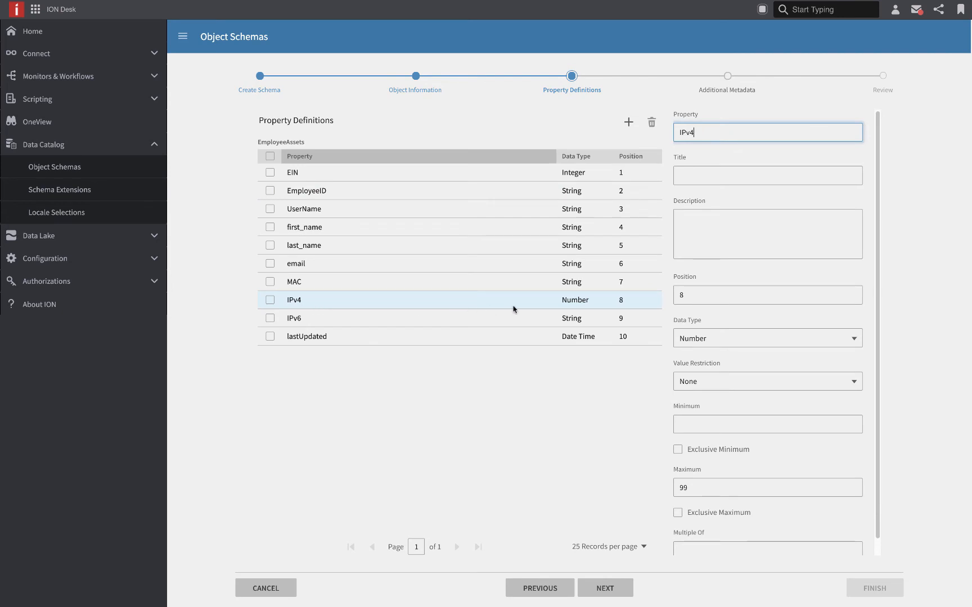
pyautogui.click(703, 341)
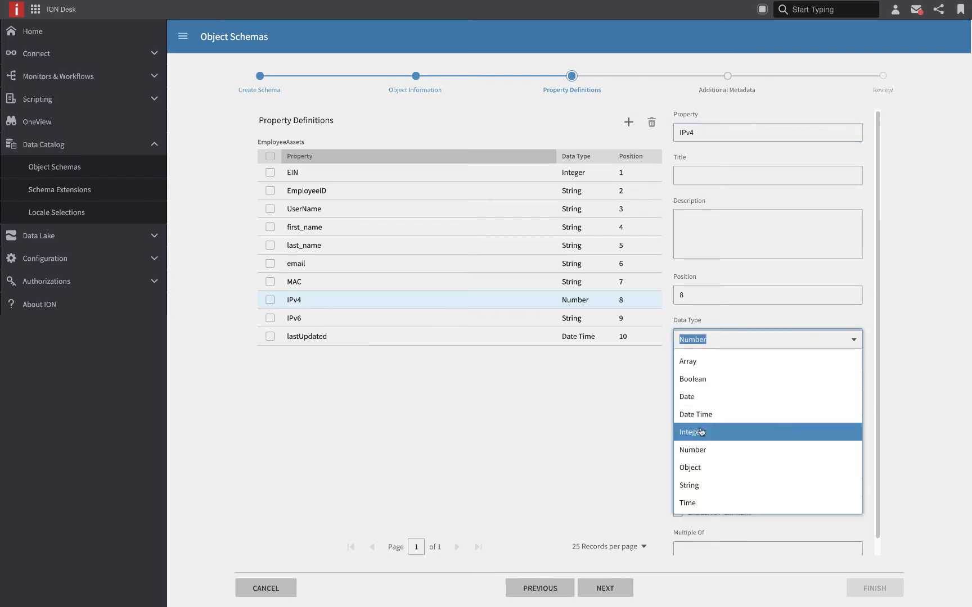
pyautogui.click(692, 485)
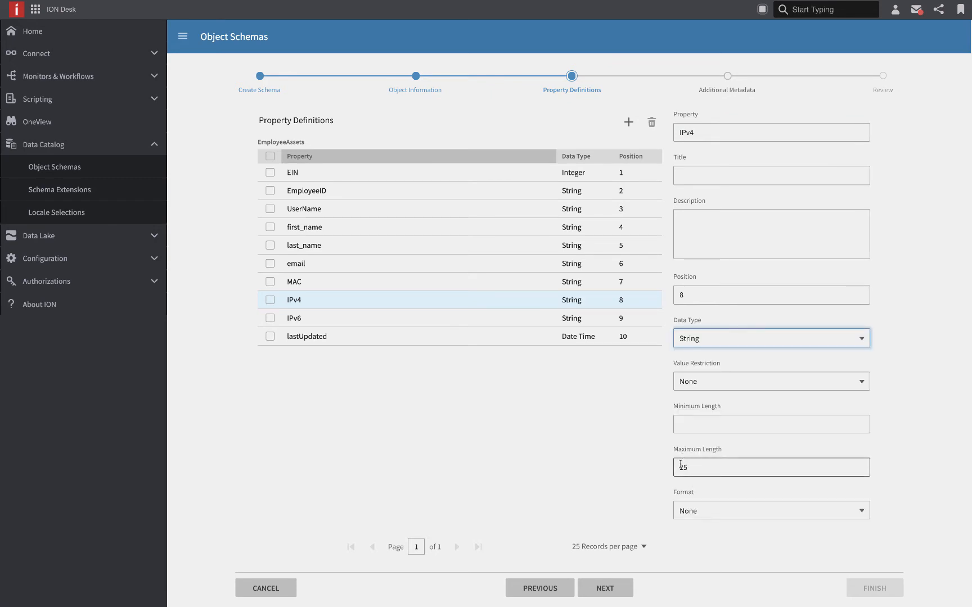
pyautogui.click(613, 588)
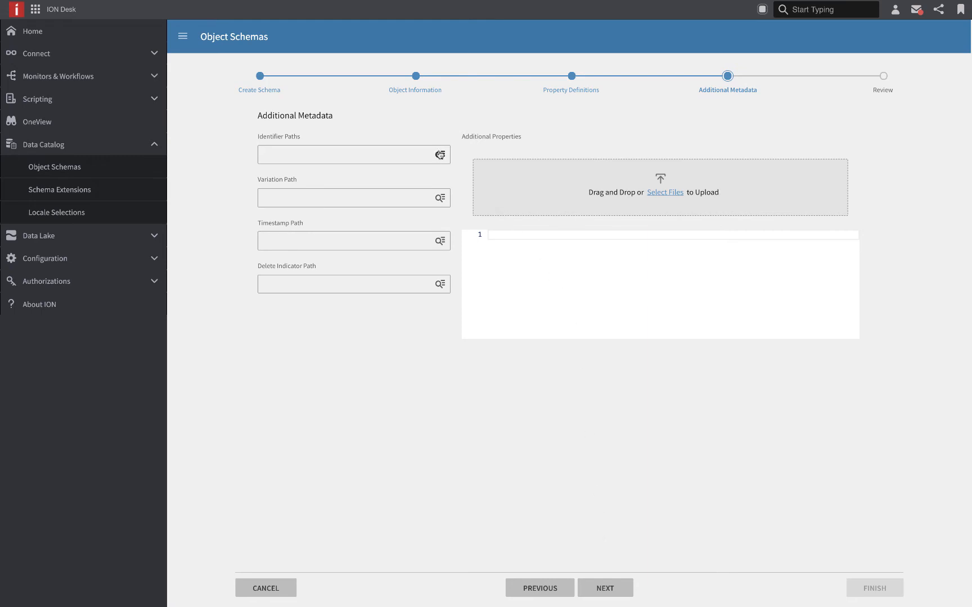
# - Assign the EIN property as the schema's identifier path
pyautogui.click(440, 155)
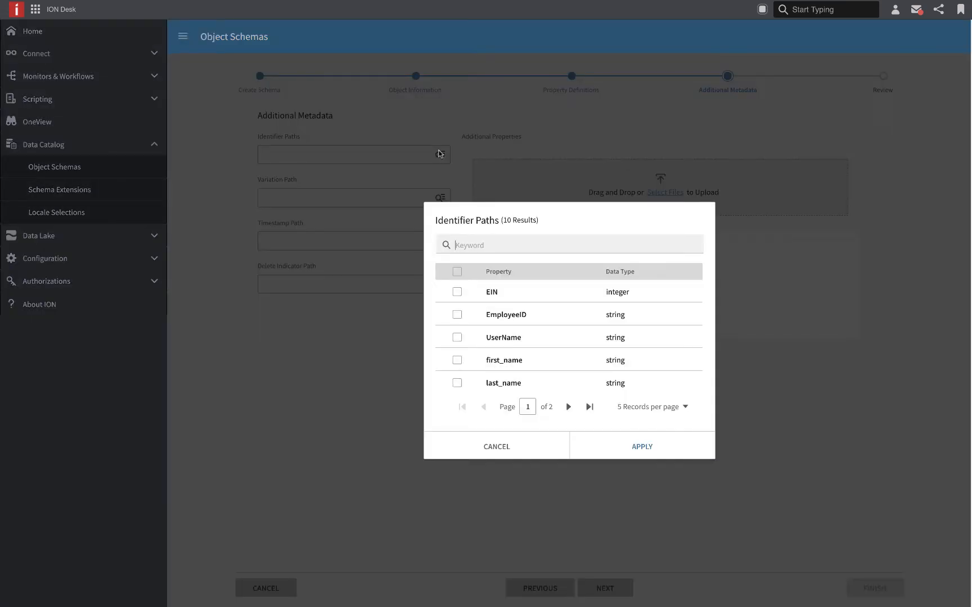
pyautogui.click(456, 292)
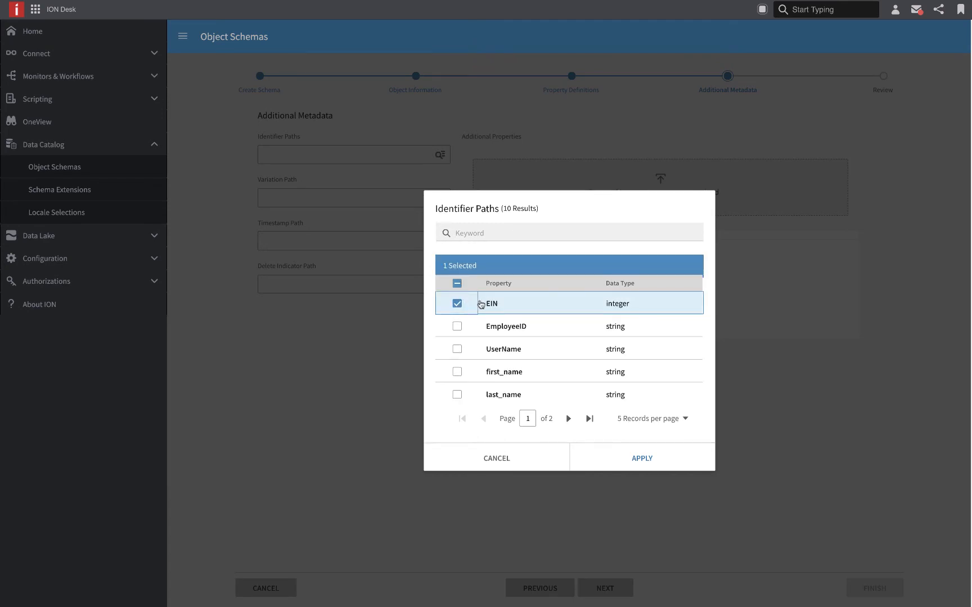
pyautogui.click(628, 457)
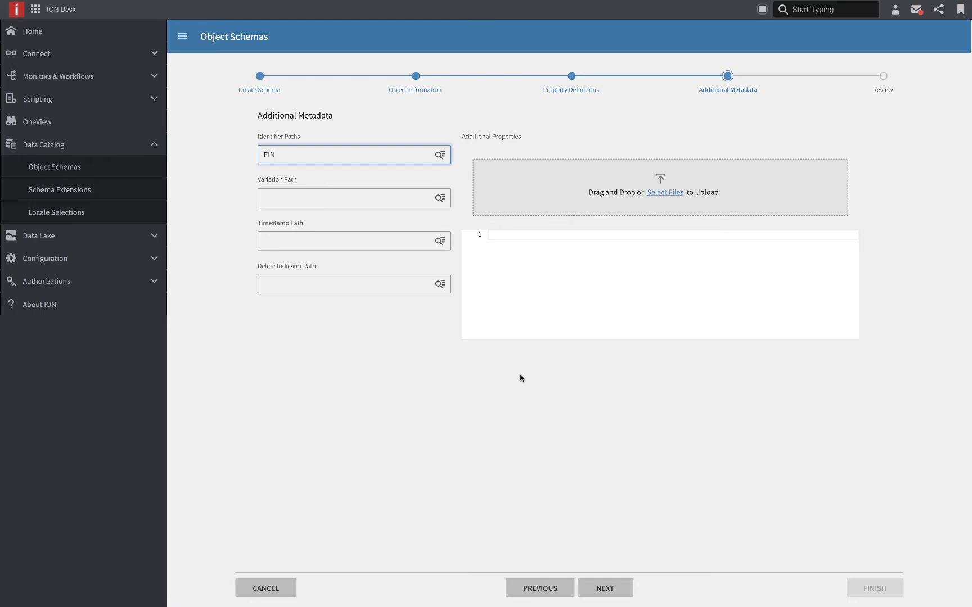
# - Finish creating the schema after the review stage and open the saved EmployeeAssets object schema
pyautogui.click(618, 586)
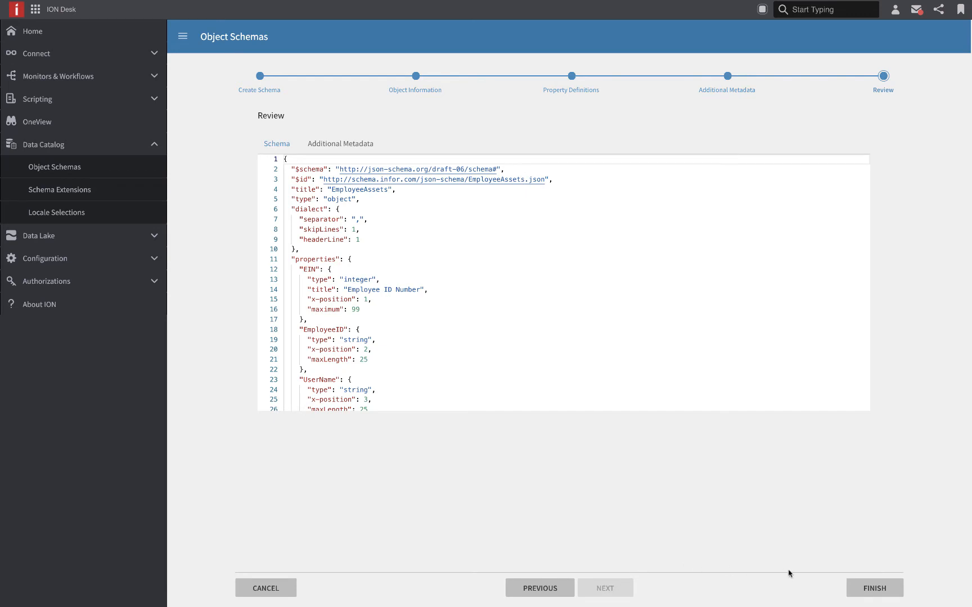
pyautogui.click(863, 588)
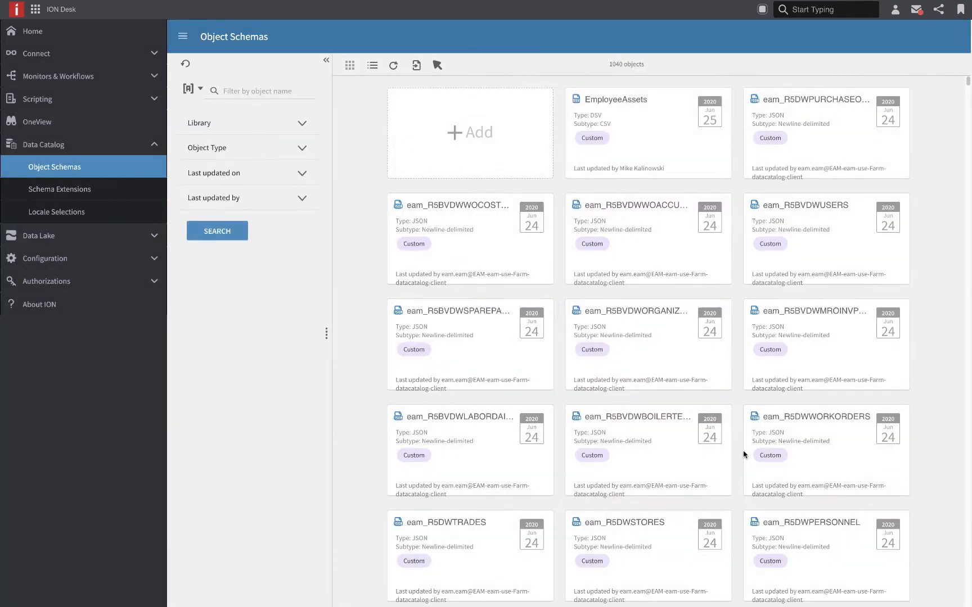
pyautogui.click(650, 140)
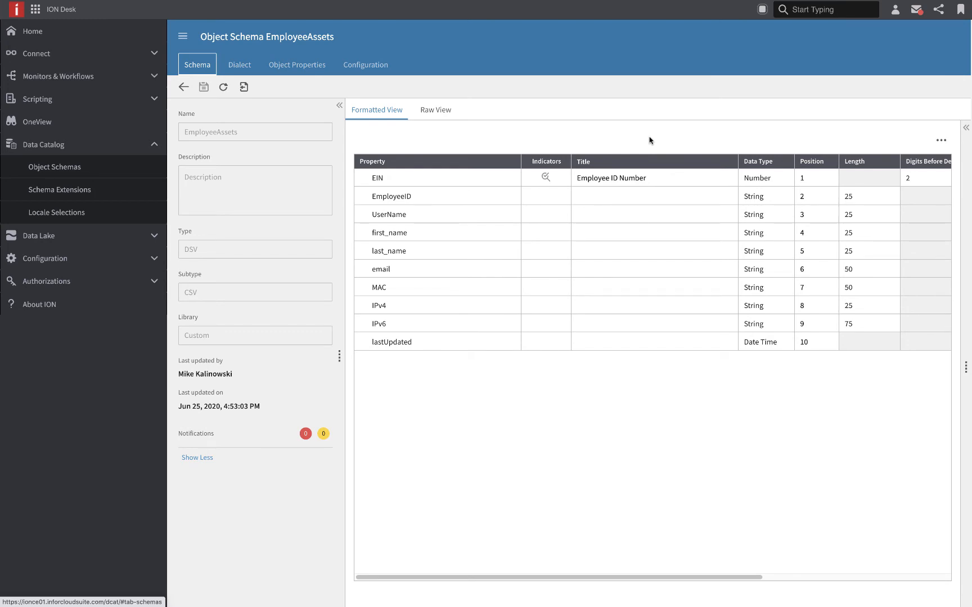
# - Open the file connection point SG-1 and show the settings of its read document entry
pyautogui.click(157, 54)
pyautogui.click(158, 118)
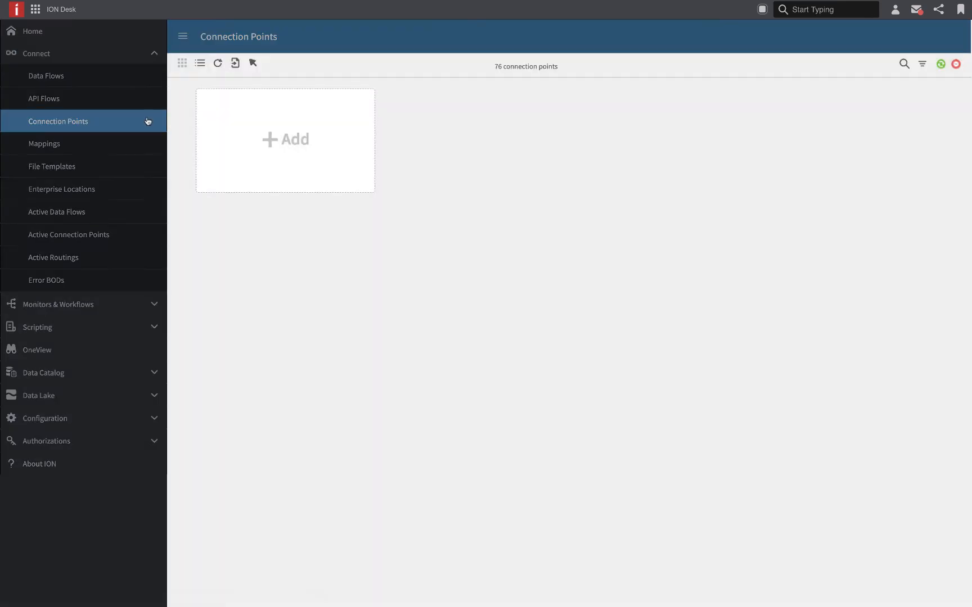
pyautogui.click(470, 135)
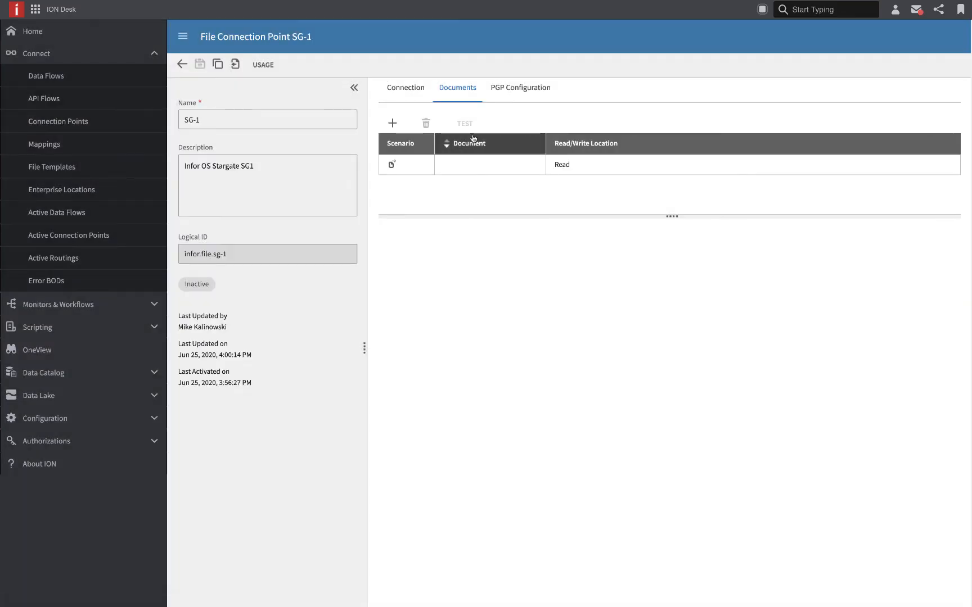
pyautogui.click(478, 165)
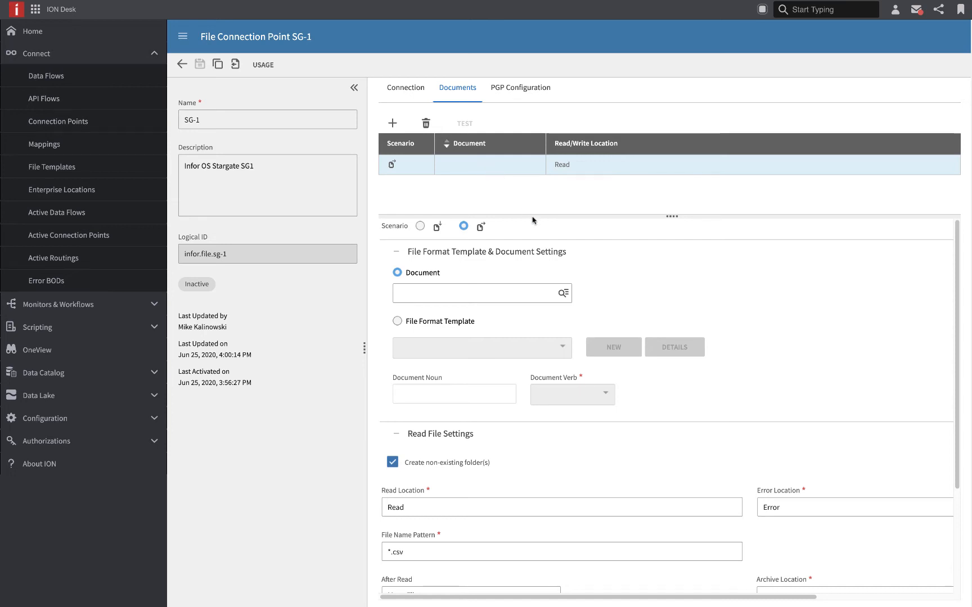
# - Find EmployeeAssets with the filter "employeeass" and assign it as the document of the read entry
pyautogui.click(564, 294)
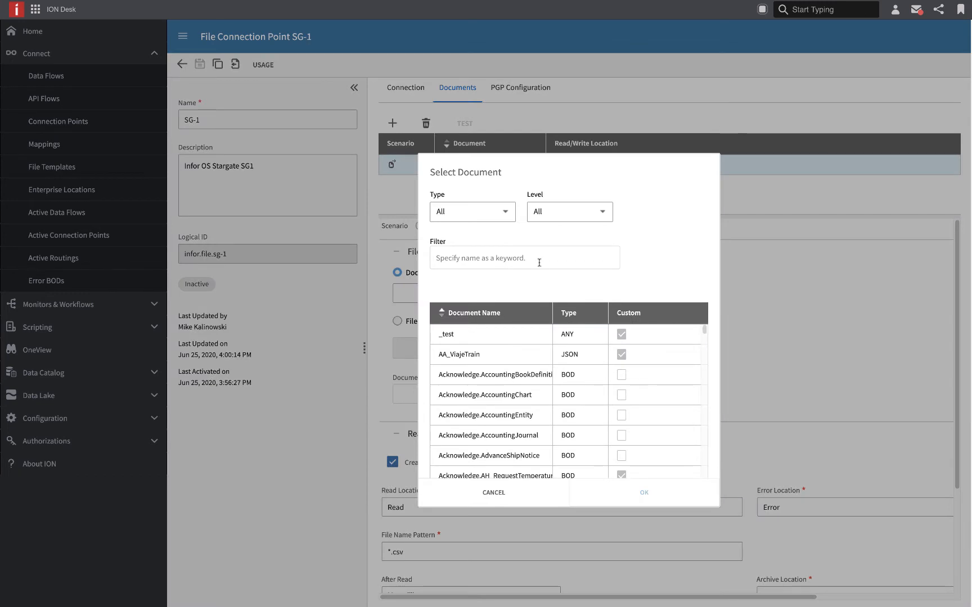
pyautogui.click(538, 261)
pyautogui.write('employeeass')
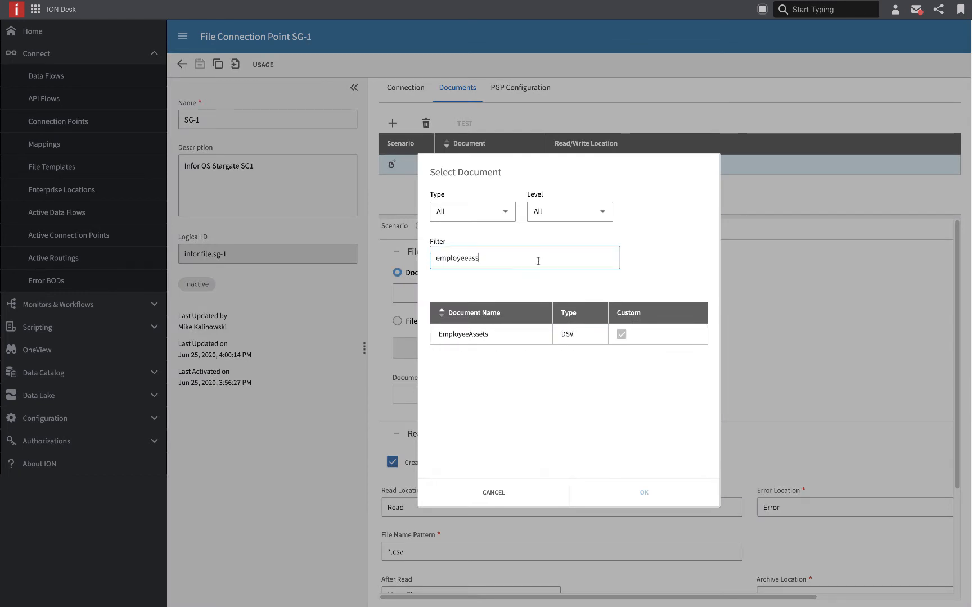
pyautogui.click(512, 336)
pyautogui.click(631, 499)
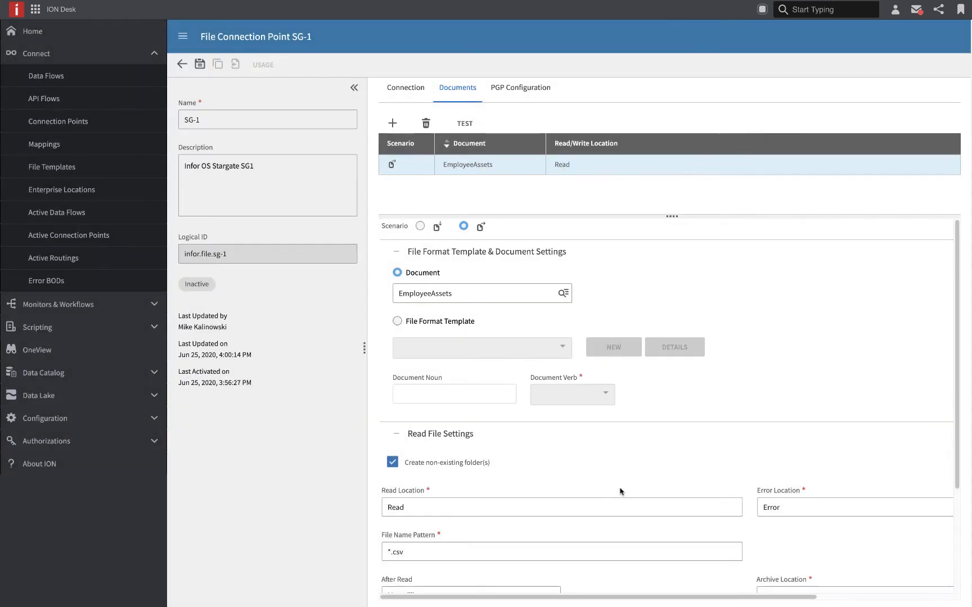
pyautogui.scroll(-1, 628, 489)
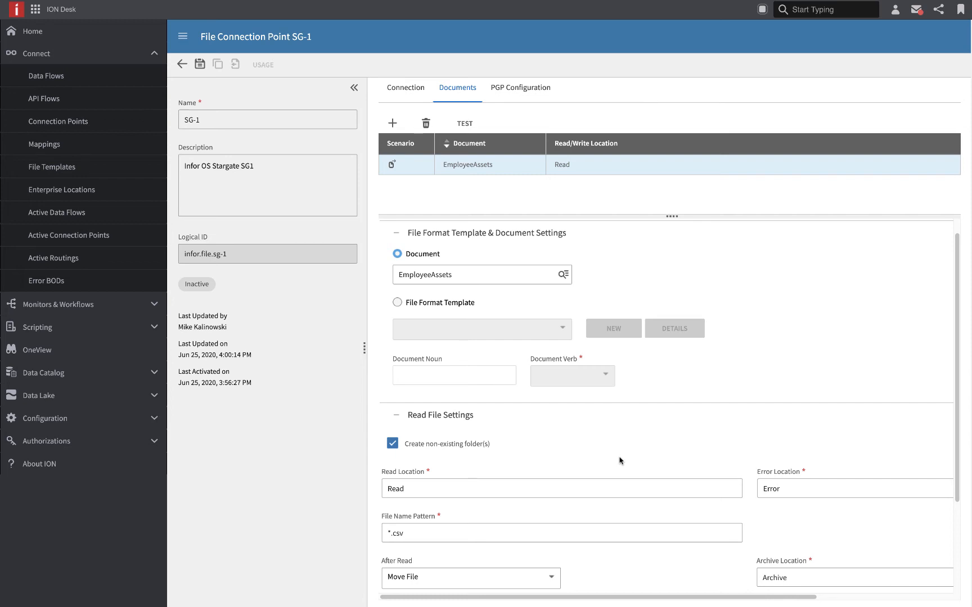
pyautogui.scroll(-2, 621, 460)
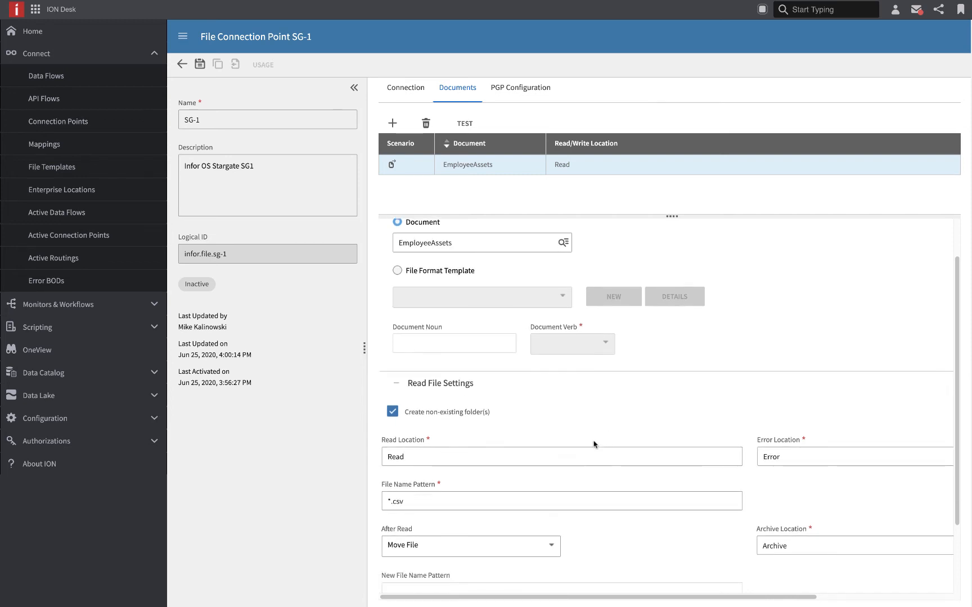
# - Save the SG-1 connection point and open the LoadEmployeeAssets data flow
pyautogui.click(200, 68)
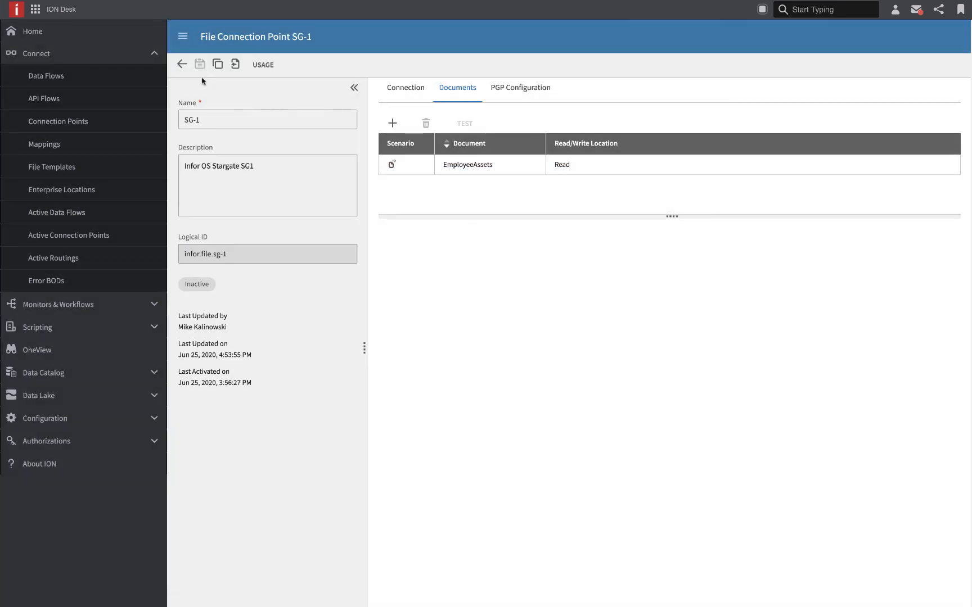
pyautogui.click(136, 79)
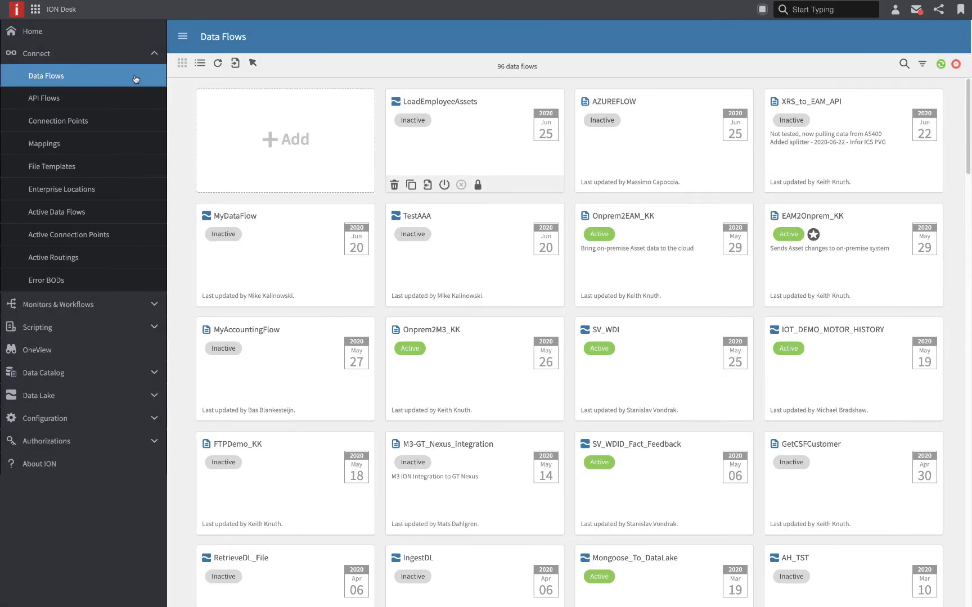
pyautogui.click(432, 143)
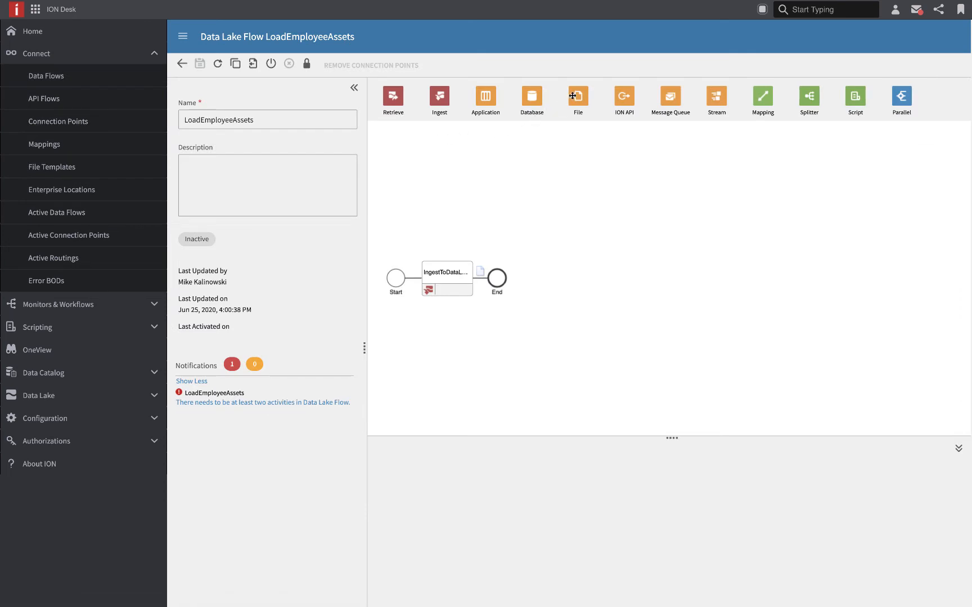
# - Add a File activity between the start and the ingest activity, with SG-1 as its file connector
pyautogui.moveTo(575, 95); pyautogui.dragTo(407, 283)
pyautogui.click(452, 534)
pyautogui.scroll(-5, 426, 456)
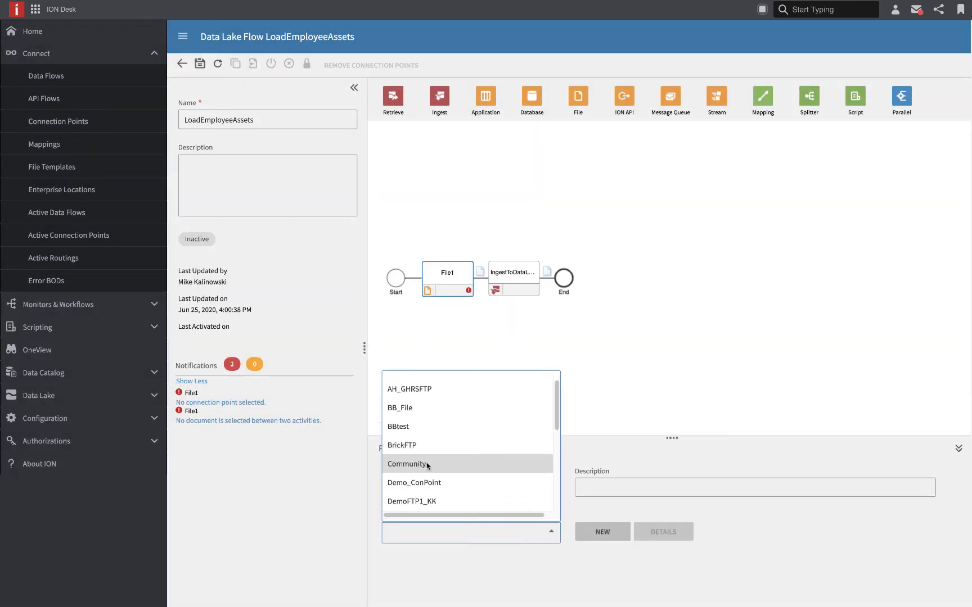
pyautogui.scroll(-3, 426, 455)
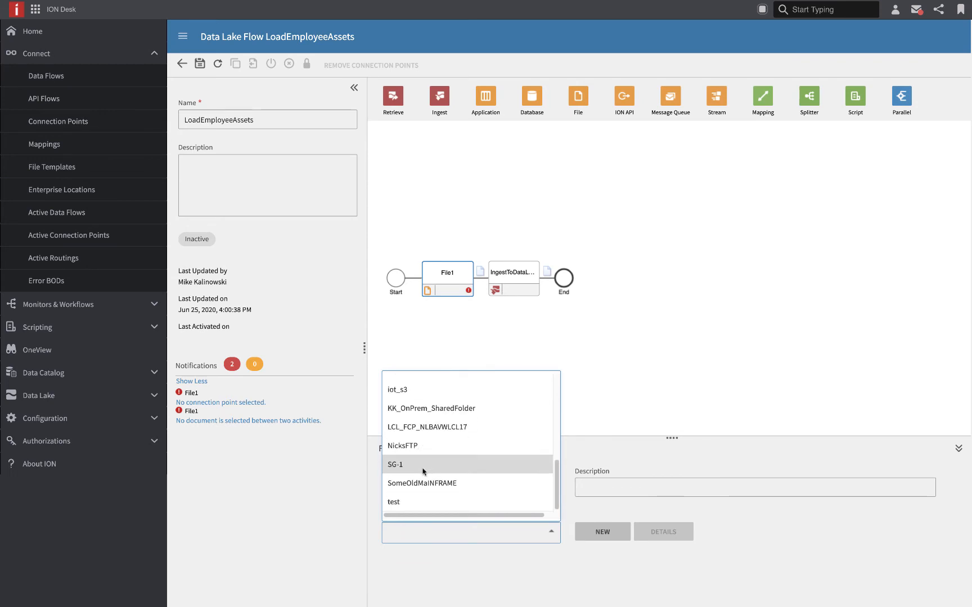
pyautogui.click(423, 467)
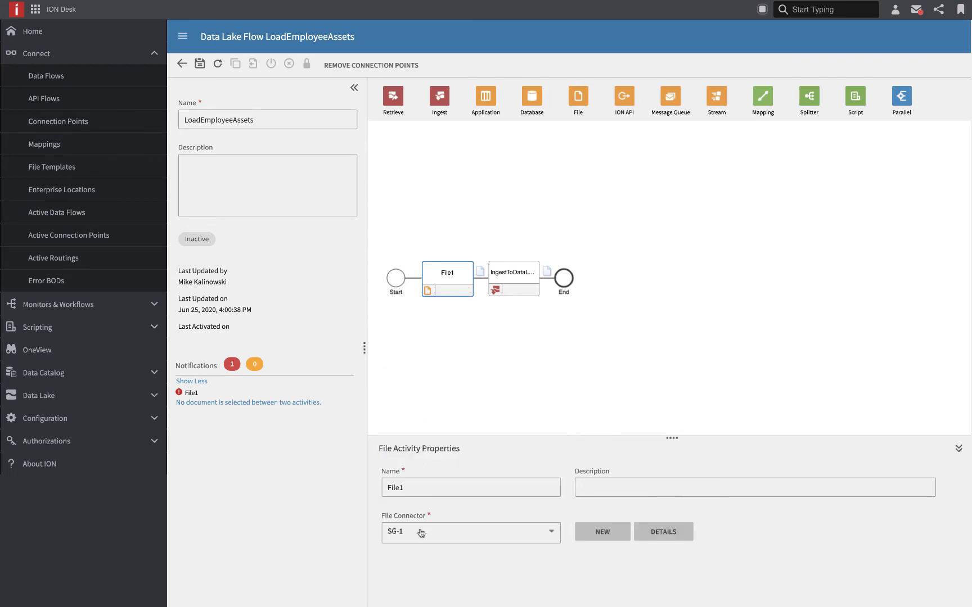
# - Add the EmployeeAssets document between the file and ingest activities, and save and activate the flow
pyautogui.click(479, 273)
pyautogui.click(393, 473)
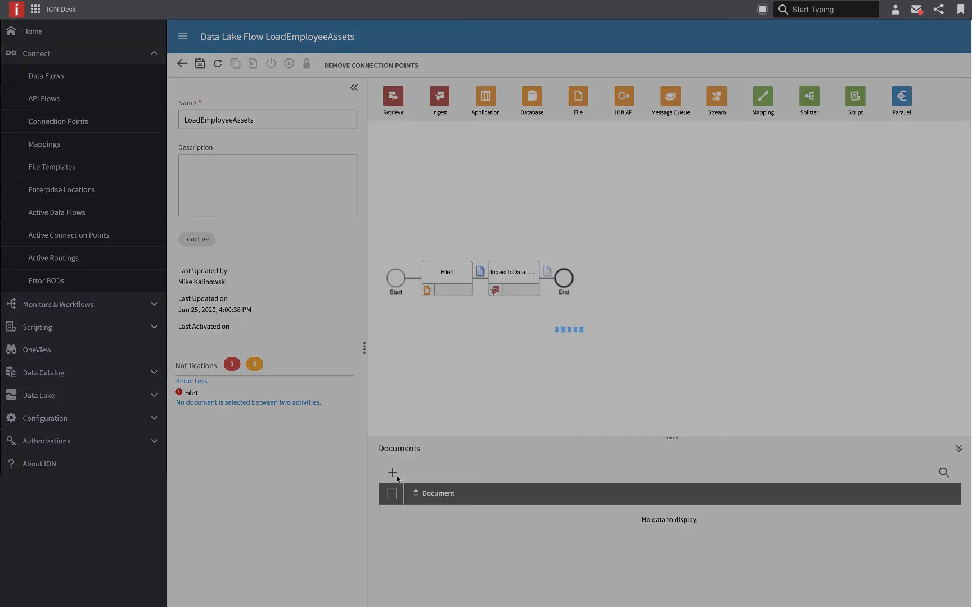
pyautogui.click(473, 296)
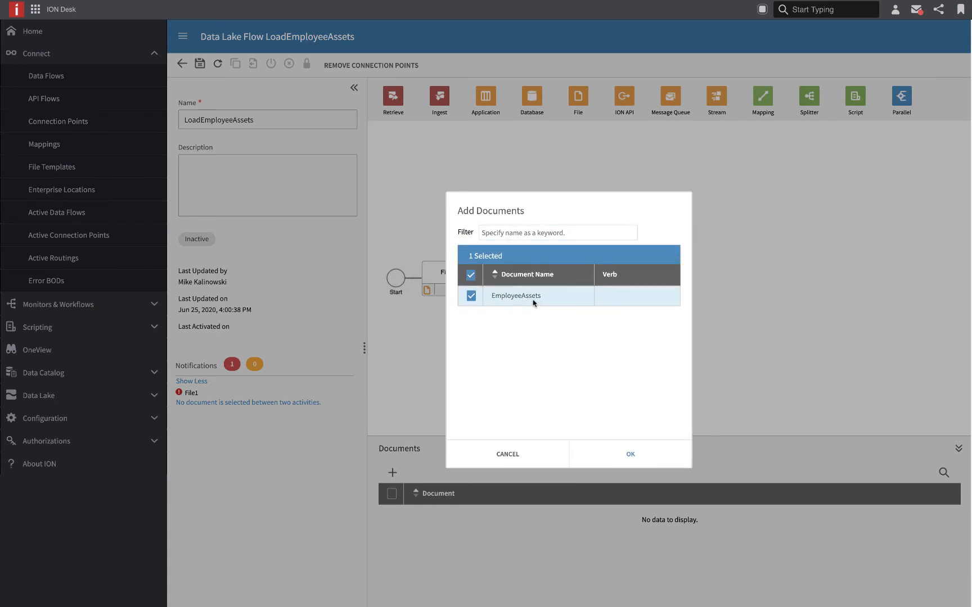
pyautogui.click(611, 453)
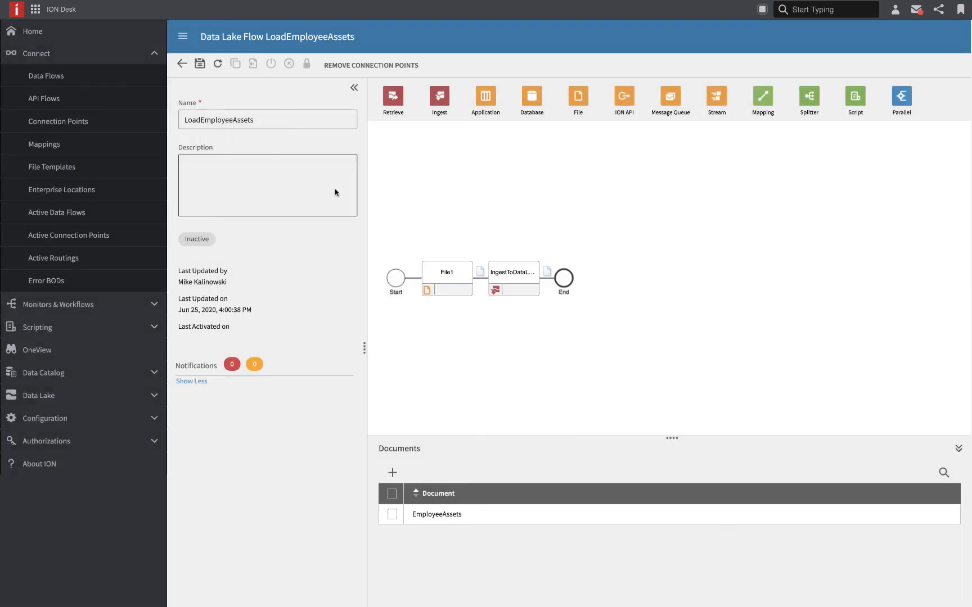
pyautogui.click(199, 63)
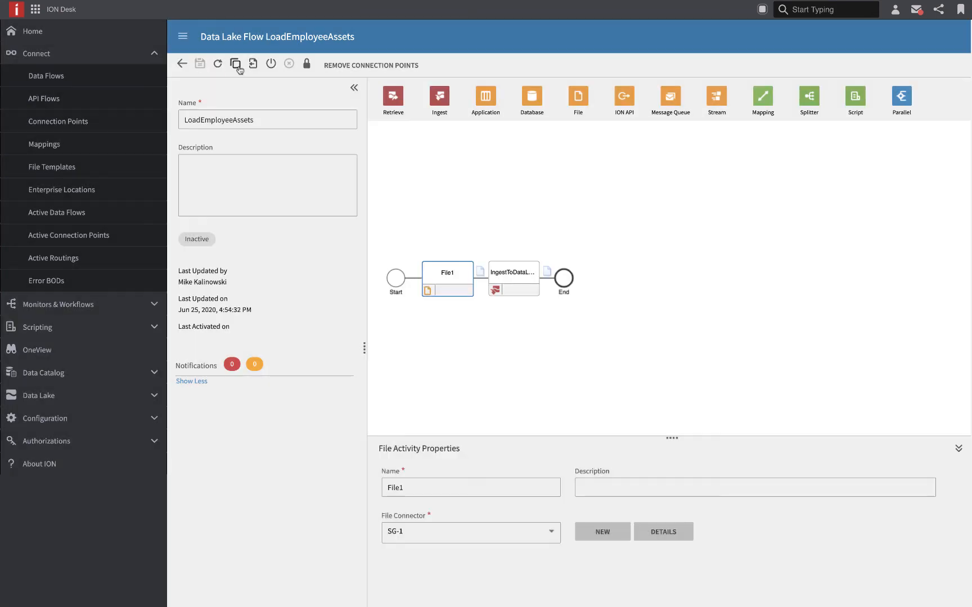
pyautogui.click(270, 65)
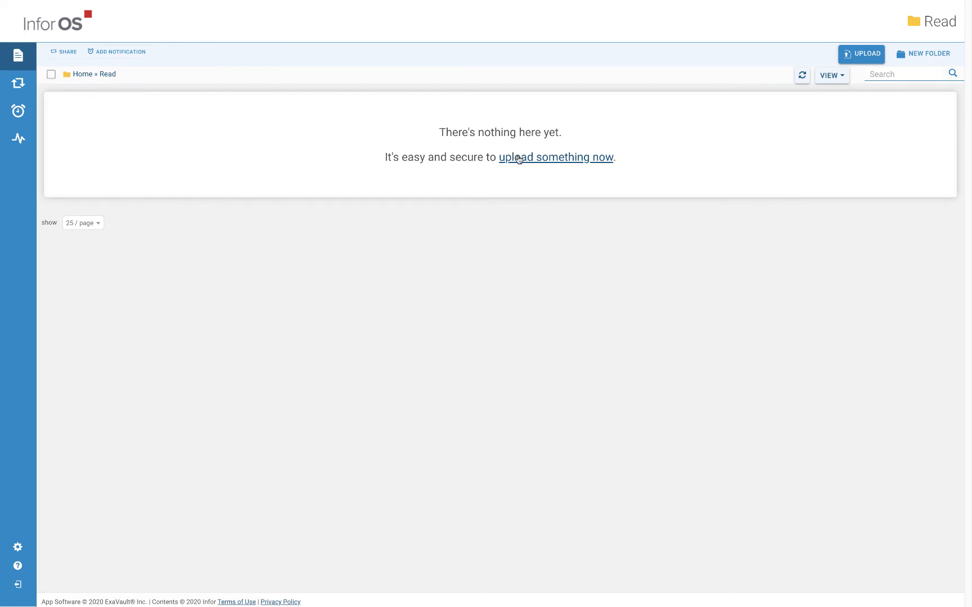
# - Switch to the ExaVault file site, upload EmployeeAssets_1.csv through EmployeeAssets_12.csv into the Read folder, and refresh the file list
pyautogui.click(518, 159)
pyautogui.click(462, 300)
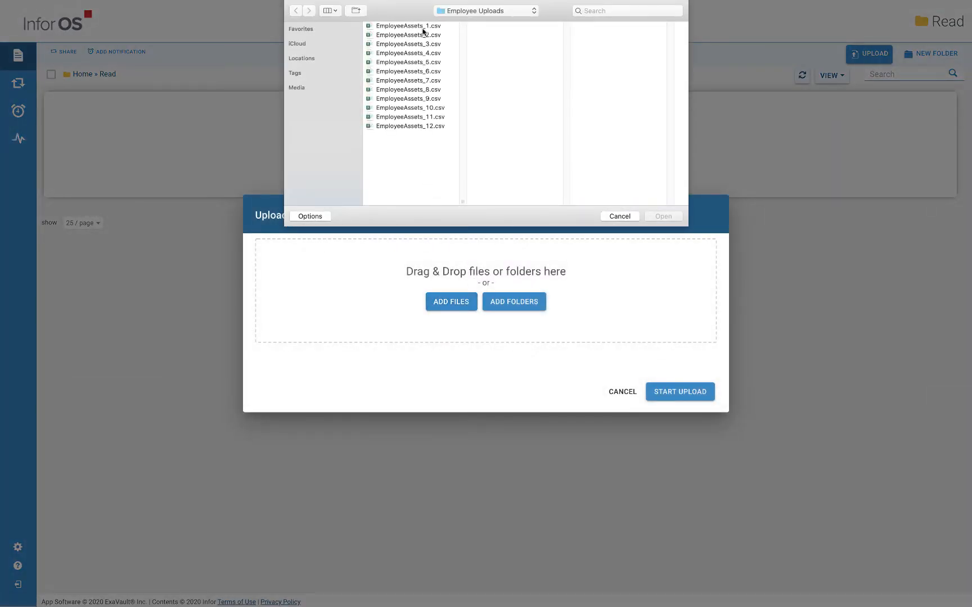
pyautogui.click(424, 27)
pyautogui.keyDown('shift'); pyautogui.click(411, 127); pyautogui.keyUp('shift')
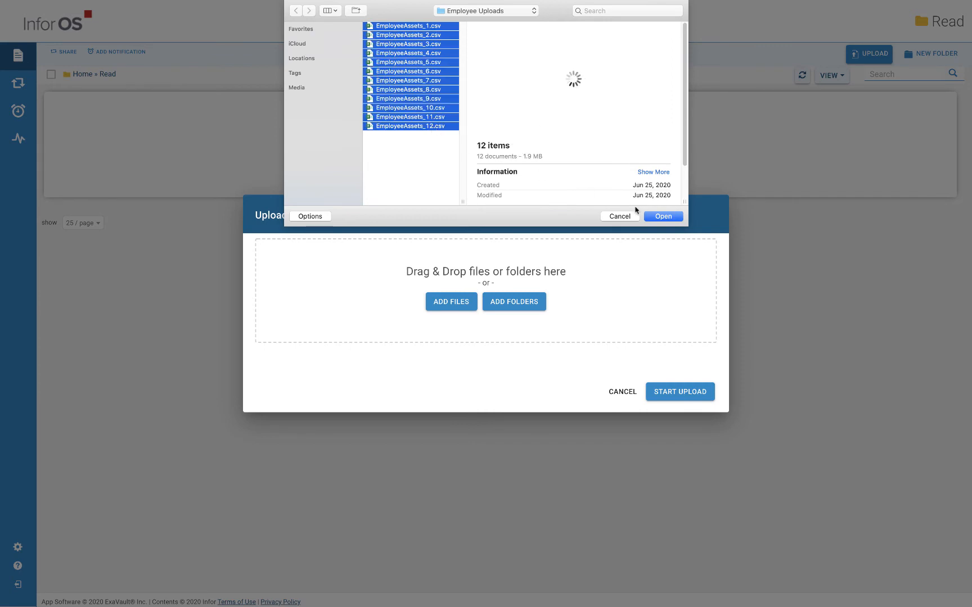
pyautogui.click(662, 217)
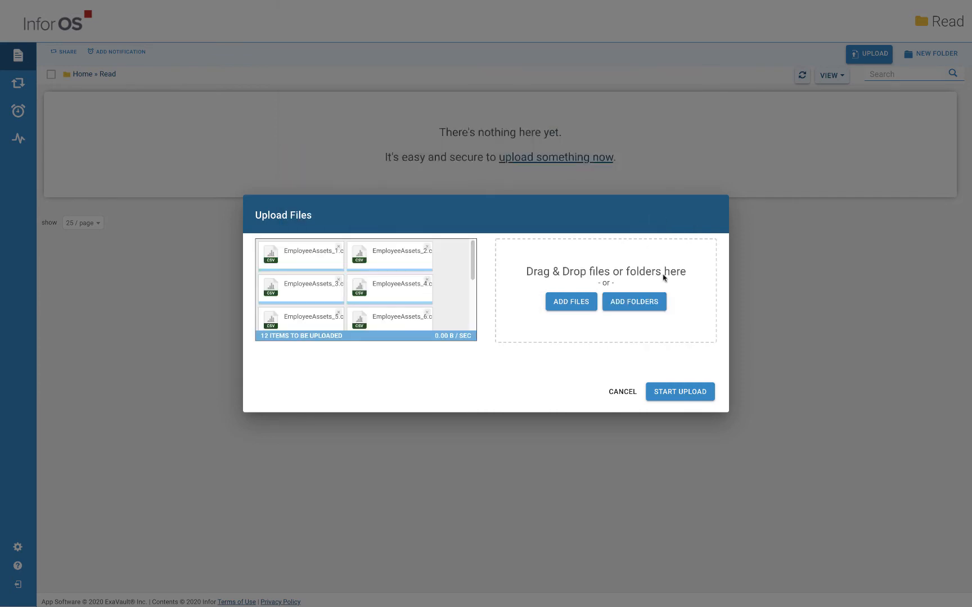
pyautogui.click(695, 392)
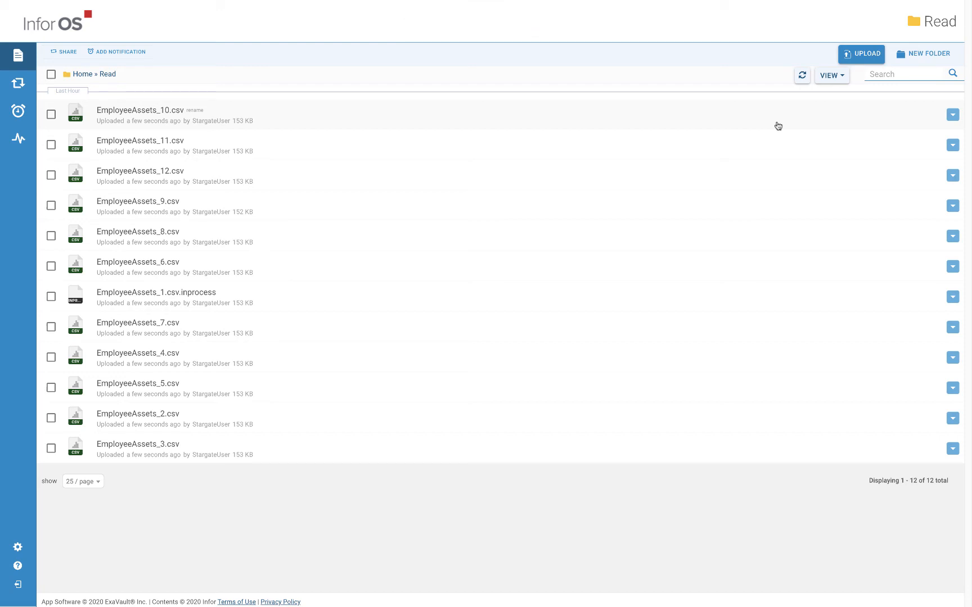
pyautogui.click(801, 76)
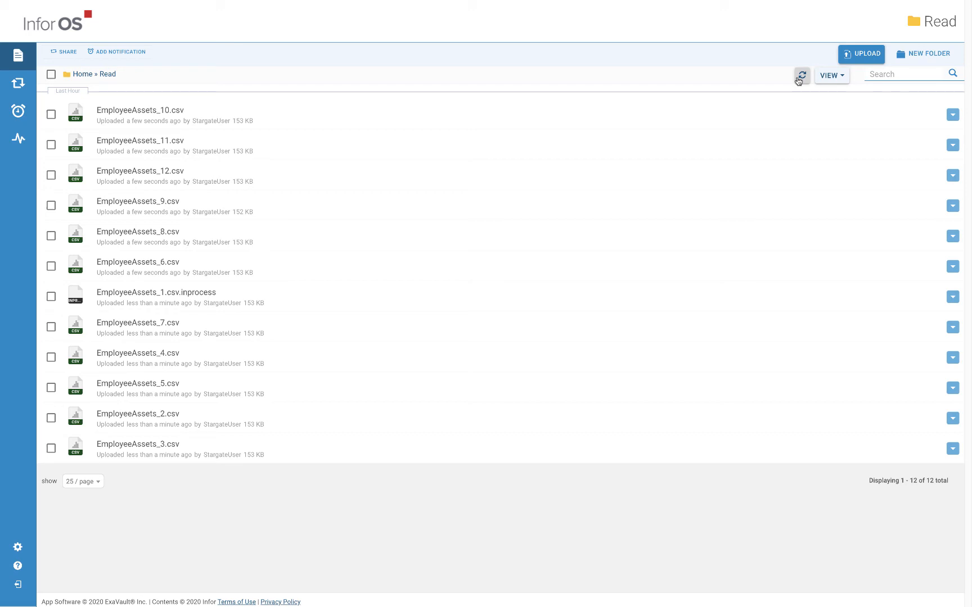
pyautogui.click(798, 80)
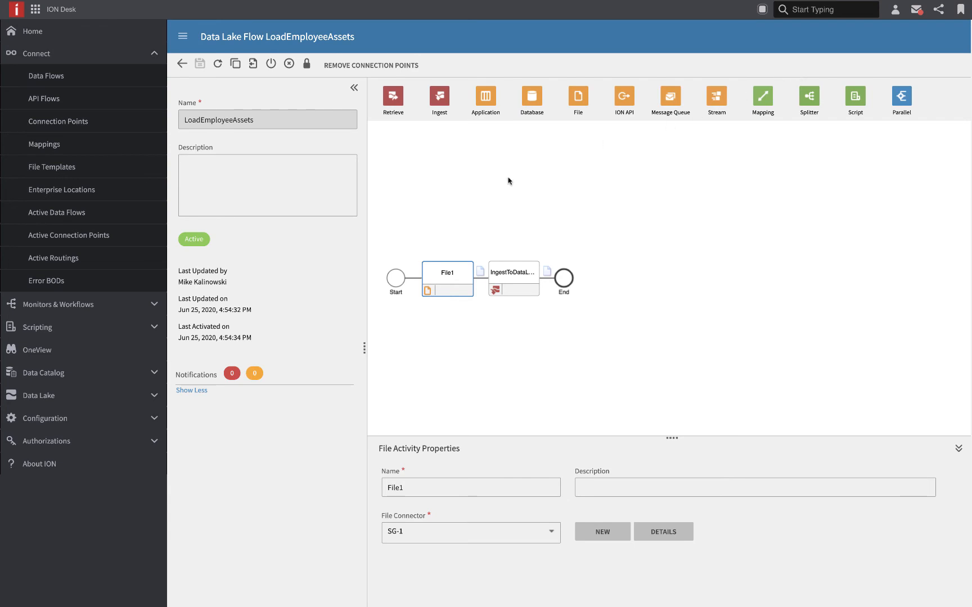
# - Back in ION Desk, search OneView for documents from the last hour and open the EmployeeAssets messages
pyautogui.click(119, 344)
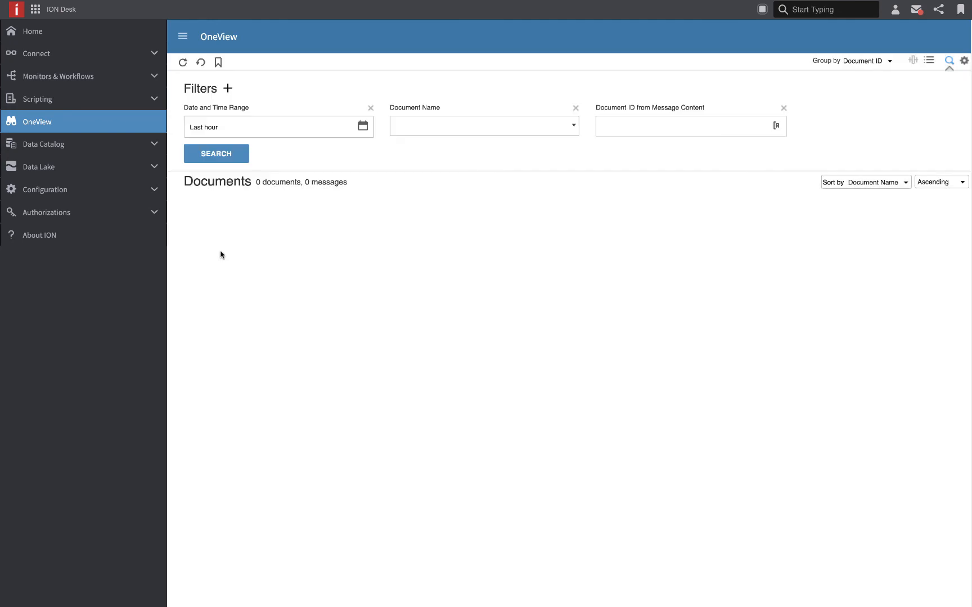
pyautogui.click(241, 159)
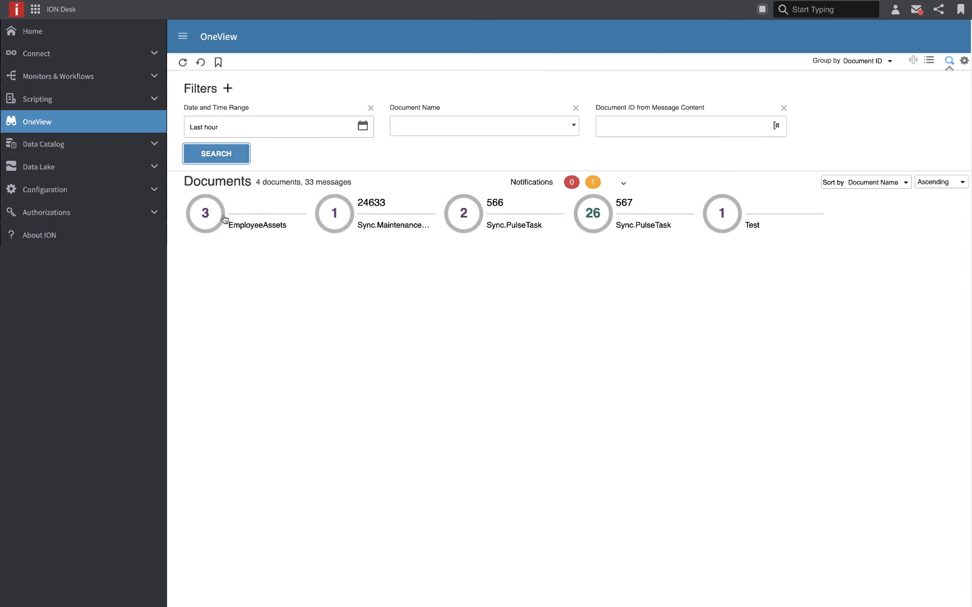
pyautogui.click(244, 158)
pyautogui.click(242, 221)
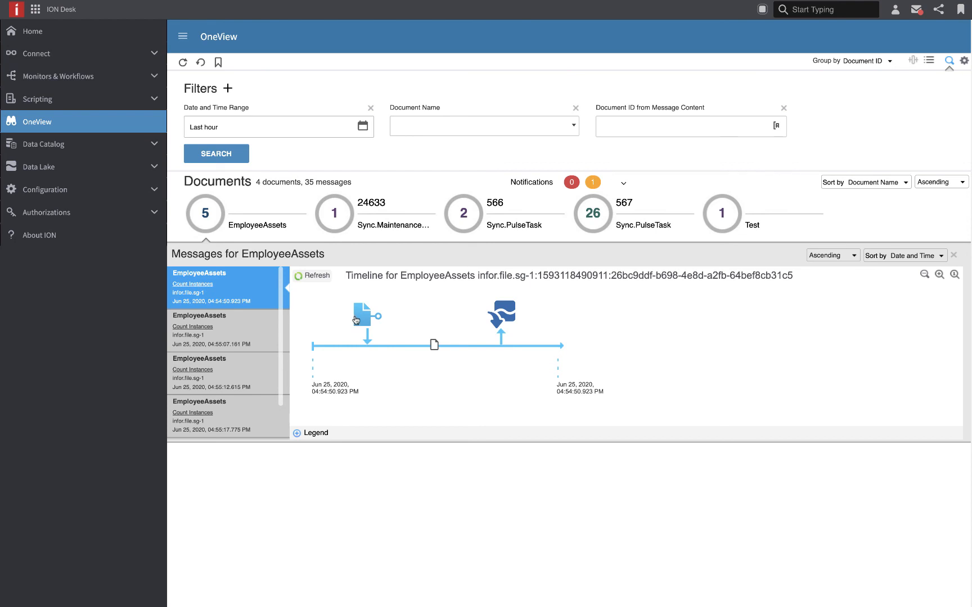
# - Inspect the first EmployeeAssets message's source file, Data Lake delivery and message content on its timeline
pyautogui.click(358, 319)
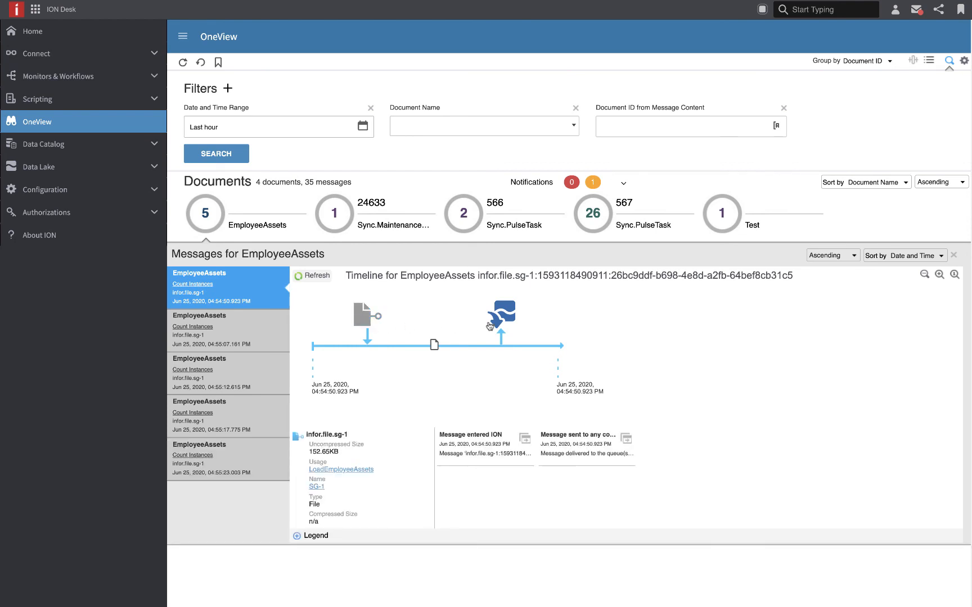
pyautogui.click(509, 319)
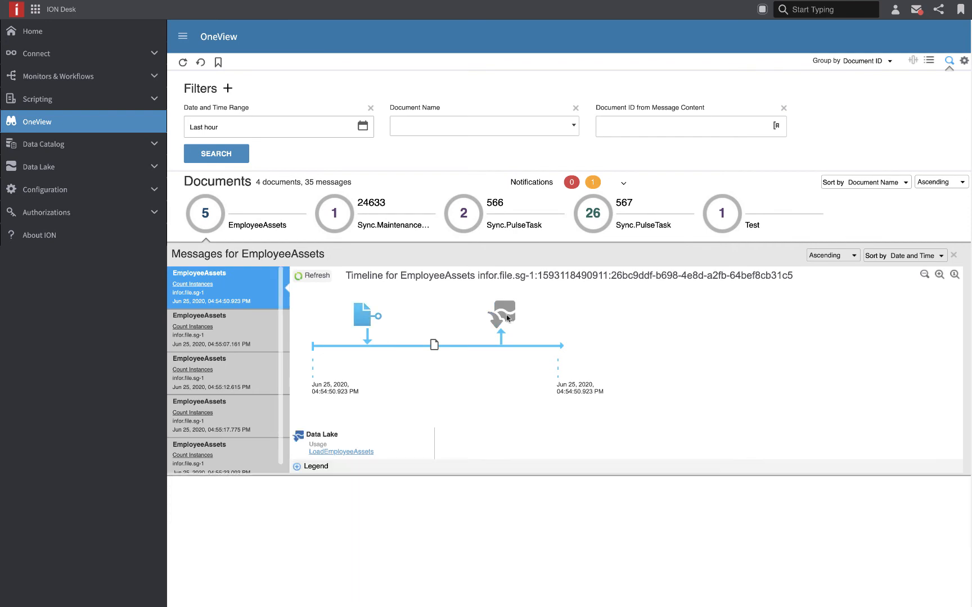
pyautogui.click(435, 345)
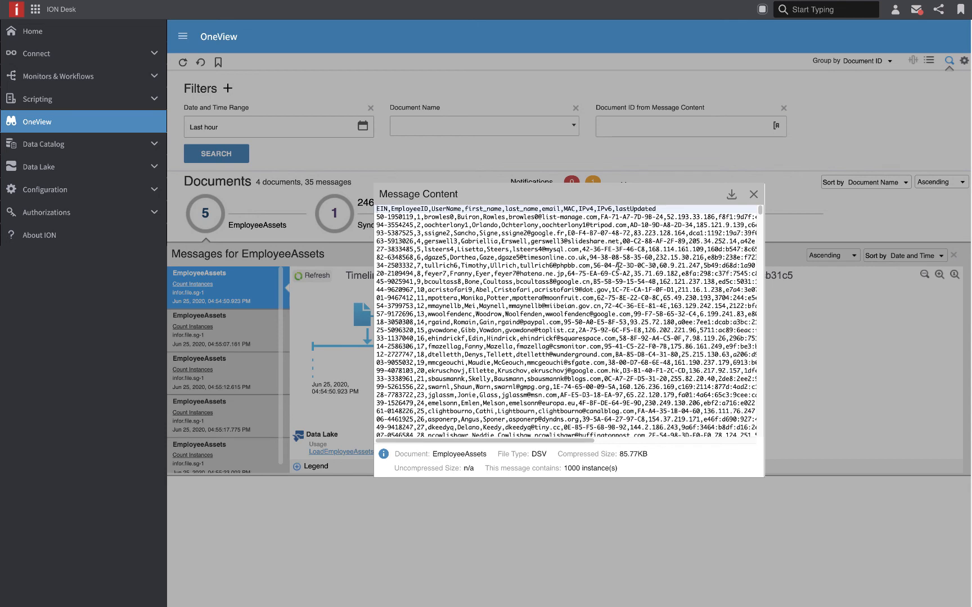
pyautogui.click(108, 127)
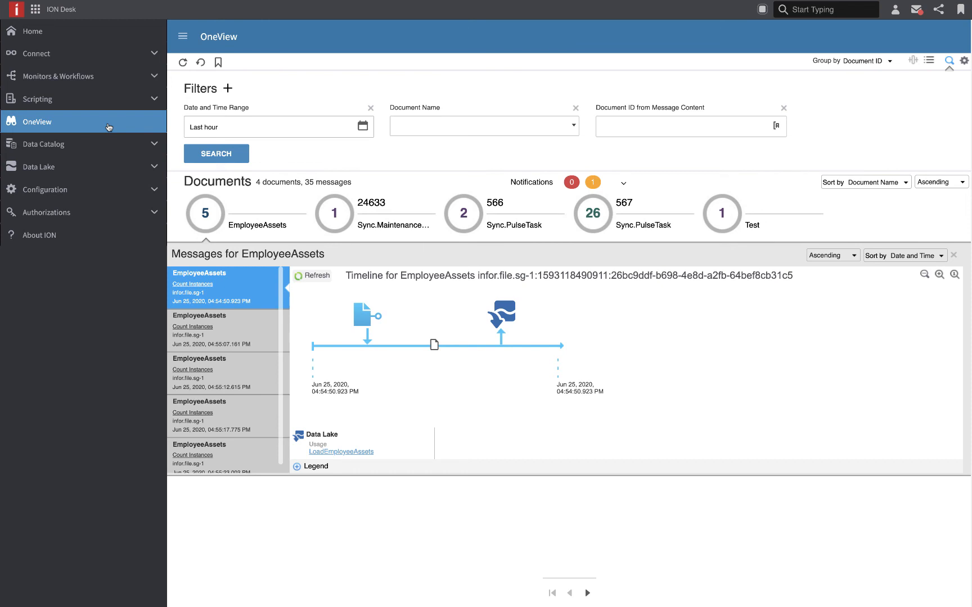
# - Filter the Data Lake objects in Compass by "employee" and expand EmployeeAssets to show its fields
pyautogui.click(111, 167)
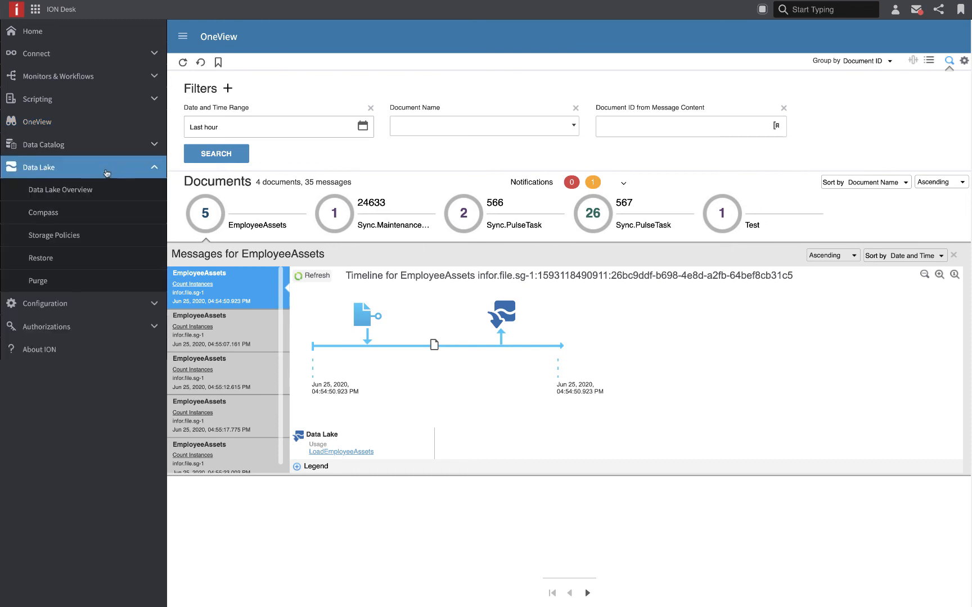
pyautogui.click(96, 214)
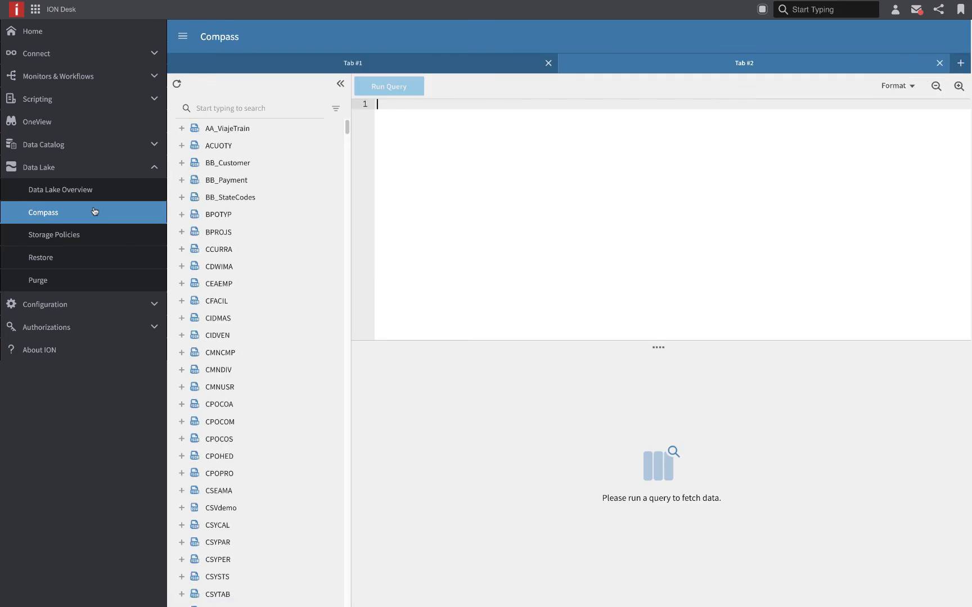
pyautogui.click(238, 108)
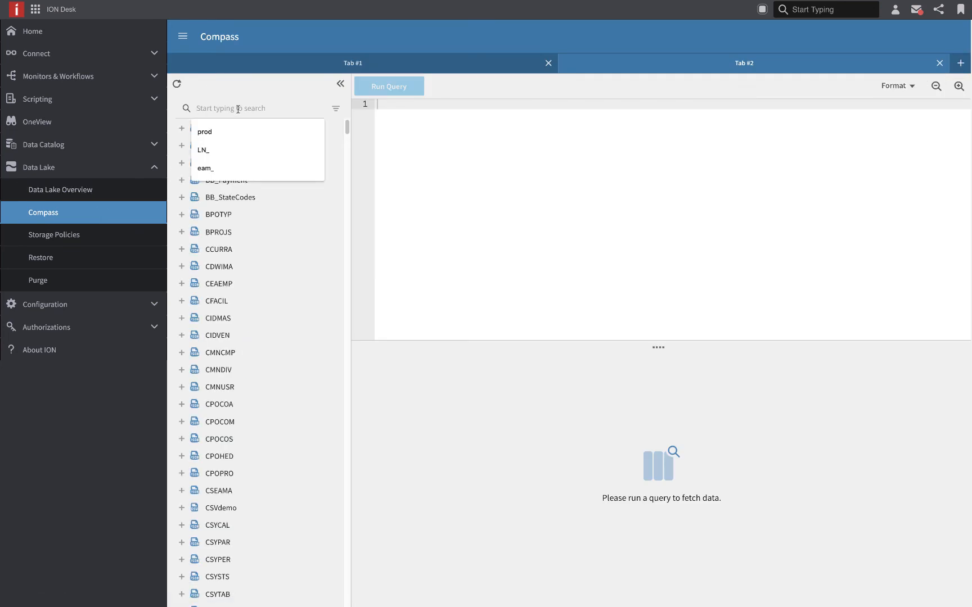
pyautogui.write('employee')
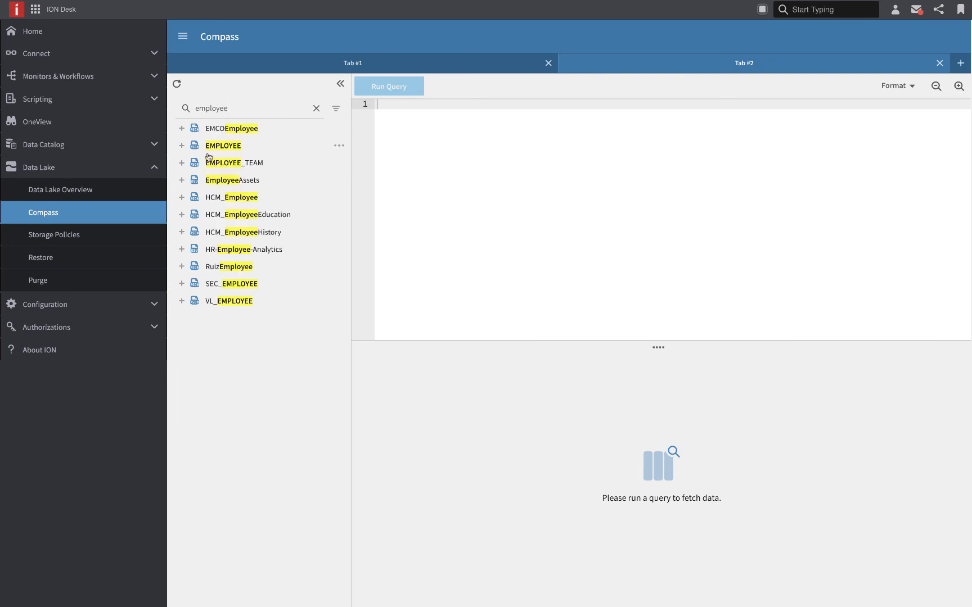
pyautogui.click(182, 181)
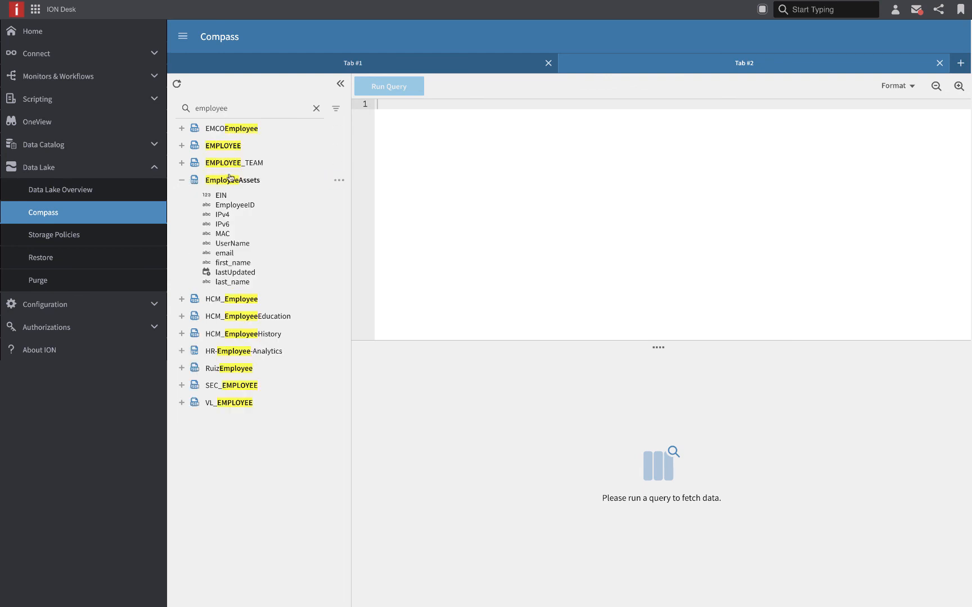
# - Generate a standard SELECT query for EmployeeAssets, format its SQL and run it
pyautogui.click(339, 180)
pyautogui.moveTo(355, 251)
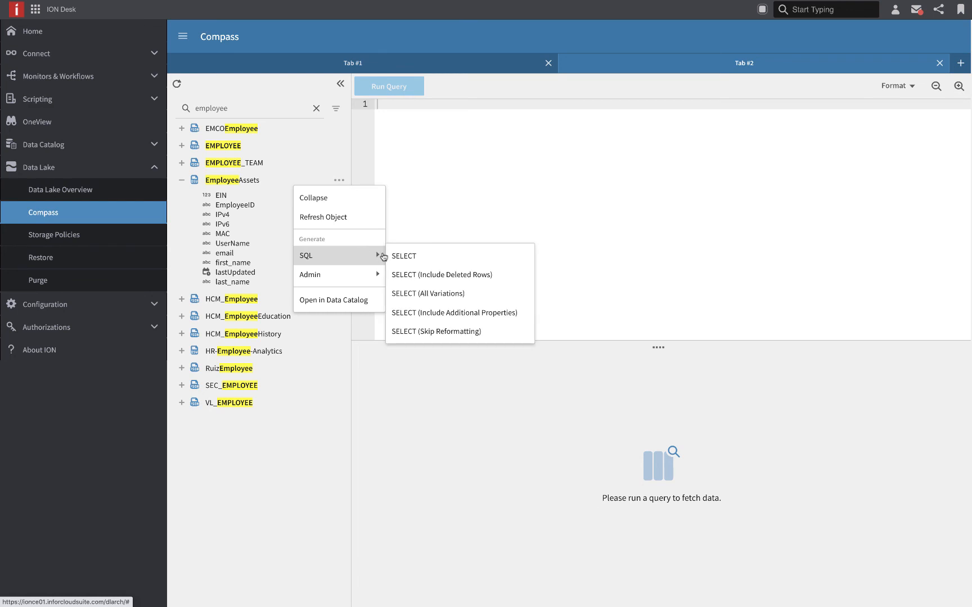
pyautogui.click(405, 256)
pyautogui.click(893, 86)
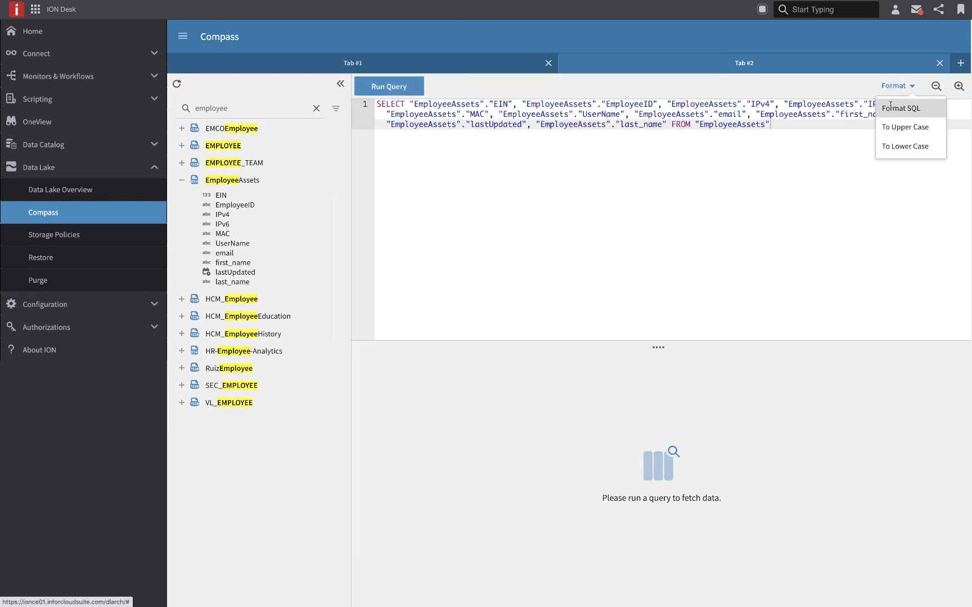
pyautogui.click(899, 108)
pyautogui.click(391, 87)
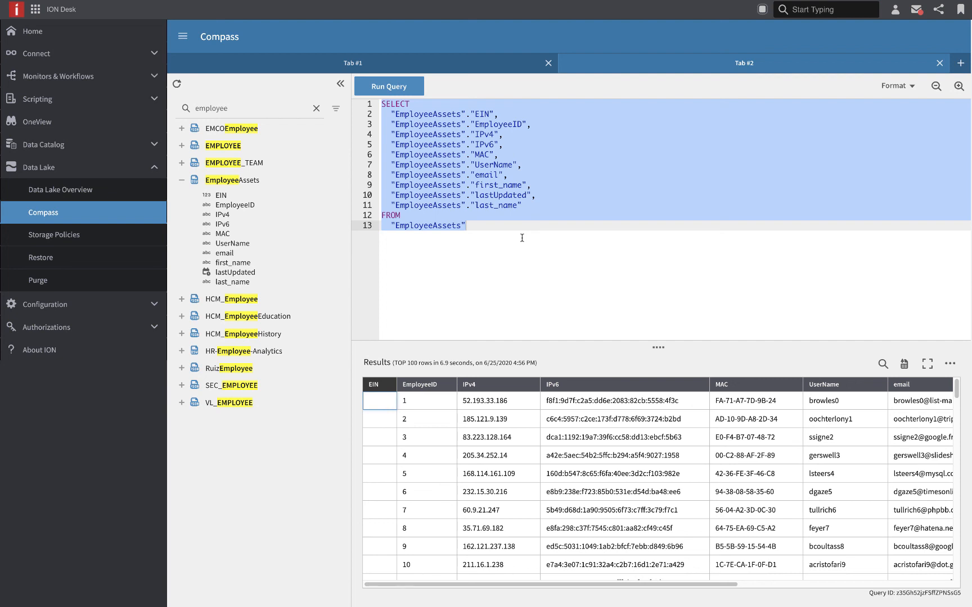
# - Add the condition "where EmployeeID = 1" on a new line at the end of the query and run it
pyautogui.click(522, 238)
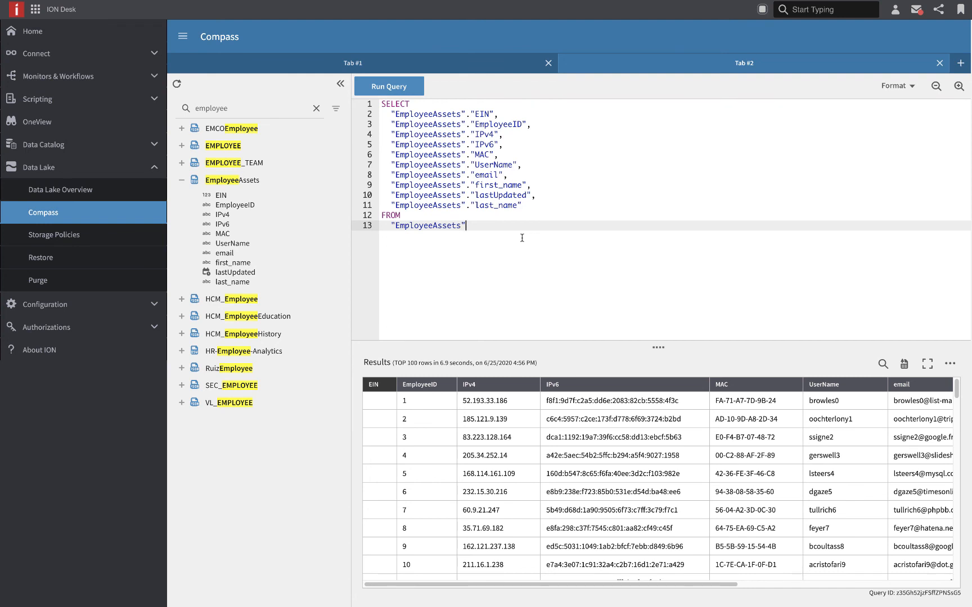
pyautogui.press('Return')
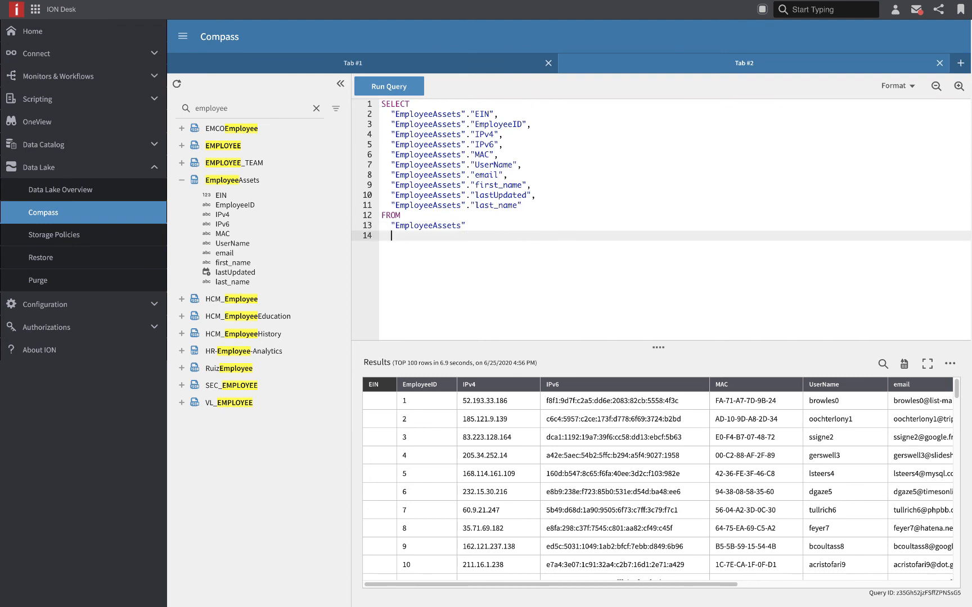
pyautogui.write('where emplo')
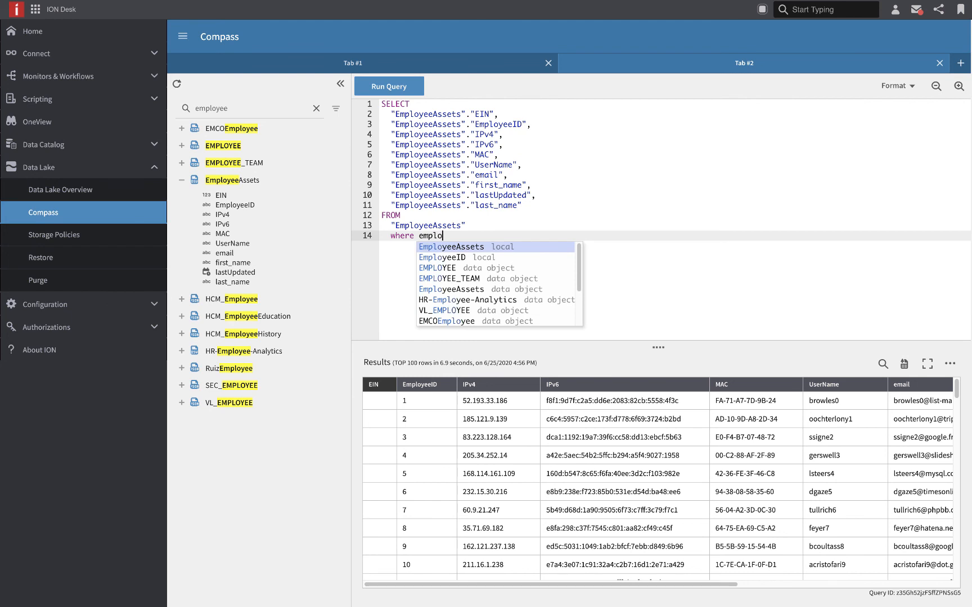
pyautogui.press('Down')
pyautogui.press('Return')
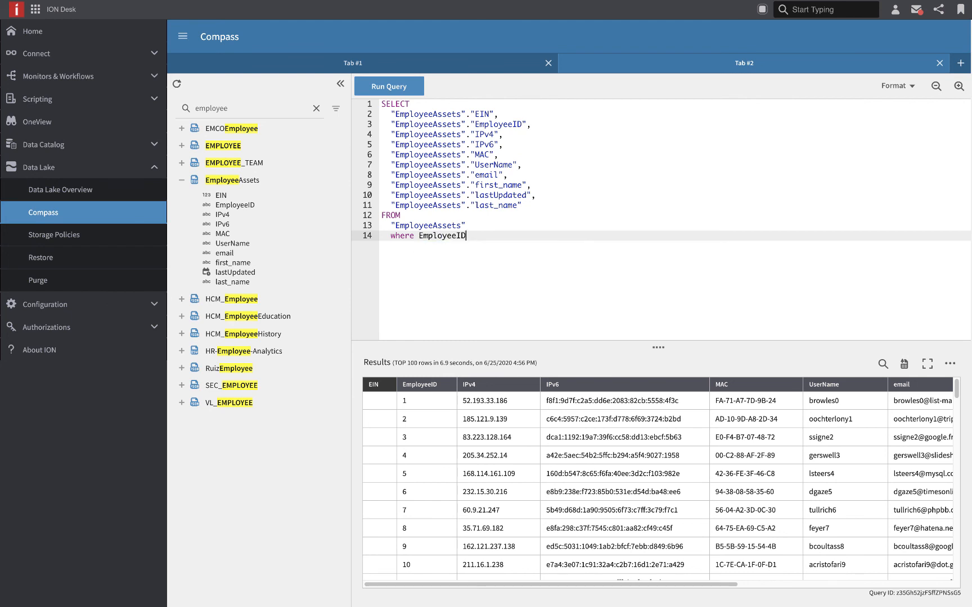
pyautogui.write('= 1')
pyautogui.hotkey('ctrl', 'Return')
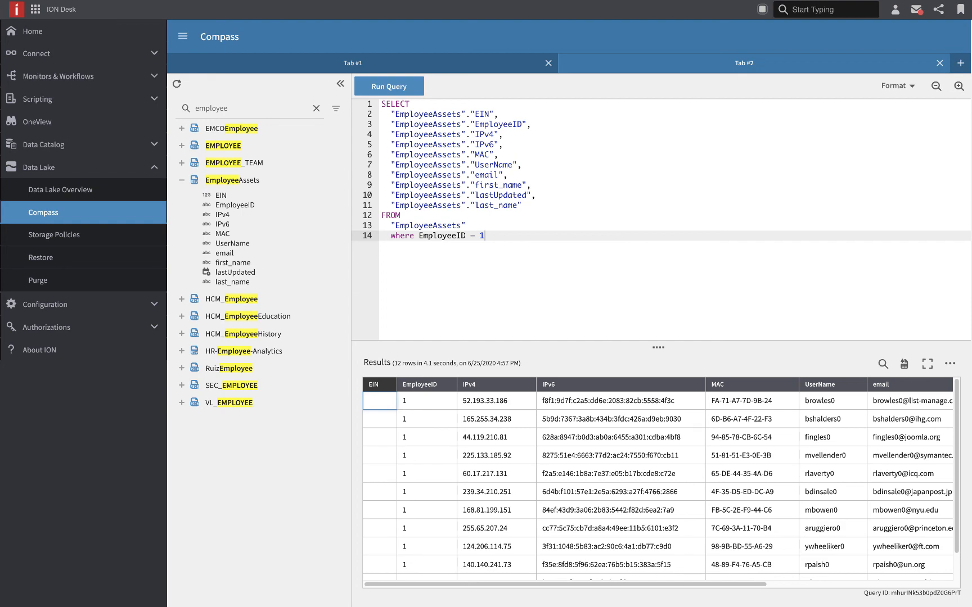
# - Copy the whole query into the empty Infor Data Lake script in DBeaver and execute it there
pyautogui.press('super+a')
pyautogui.press('super+c')
pyautogui.hotkey('ctrl', 'Right')
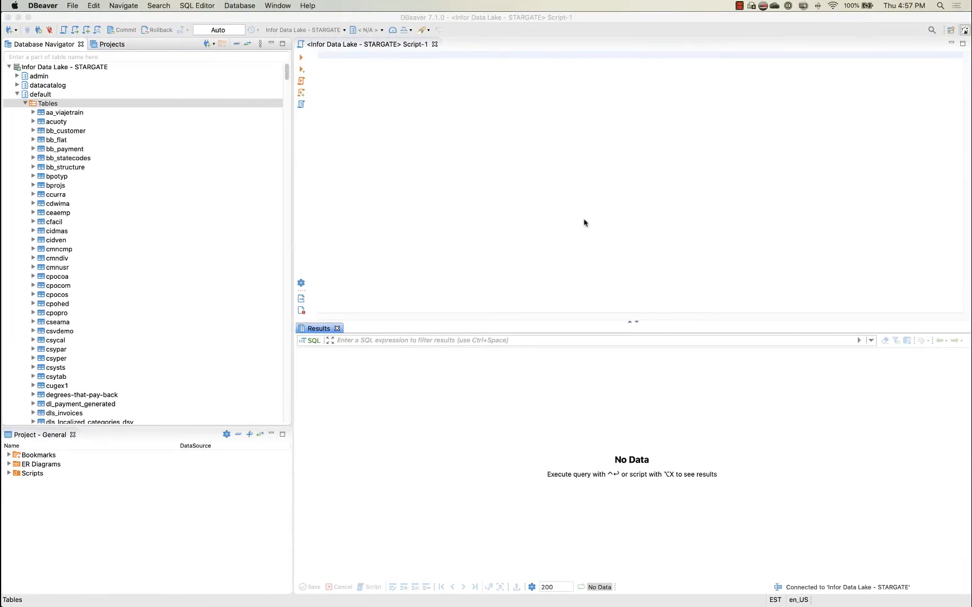
pyautogui.press('super+v')
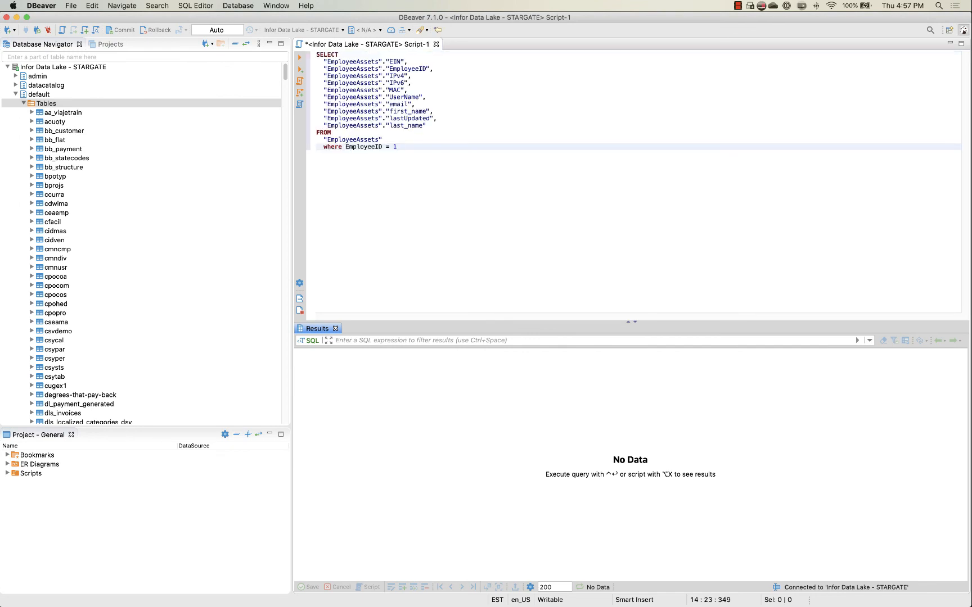
pyautogui.click(299, 58)
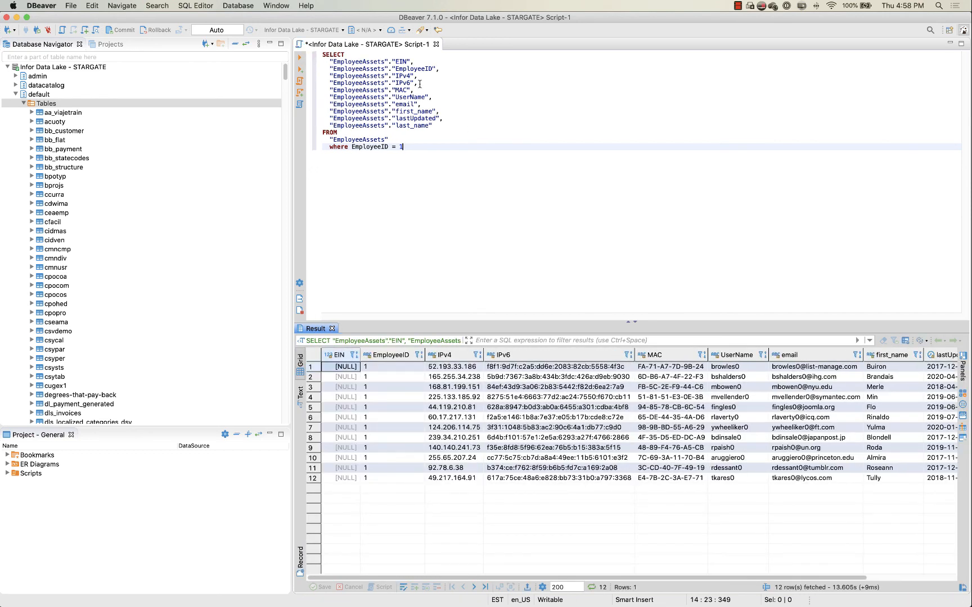